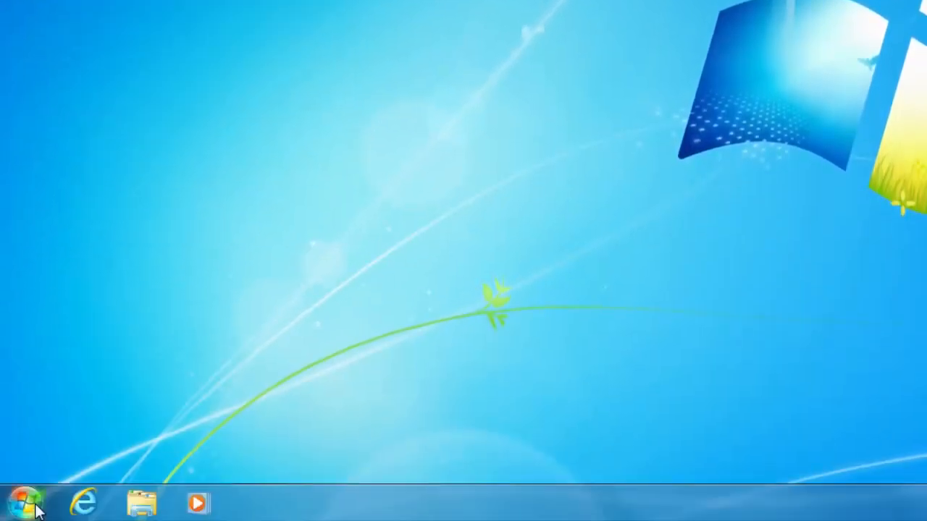
Launch Microsoft Outlook 2010 from the Start menu's Microsoft Office program folder
{"action": "left_click", "coordinate": [29, 509]}
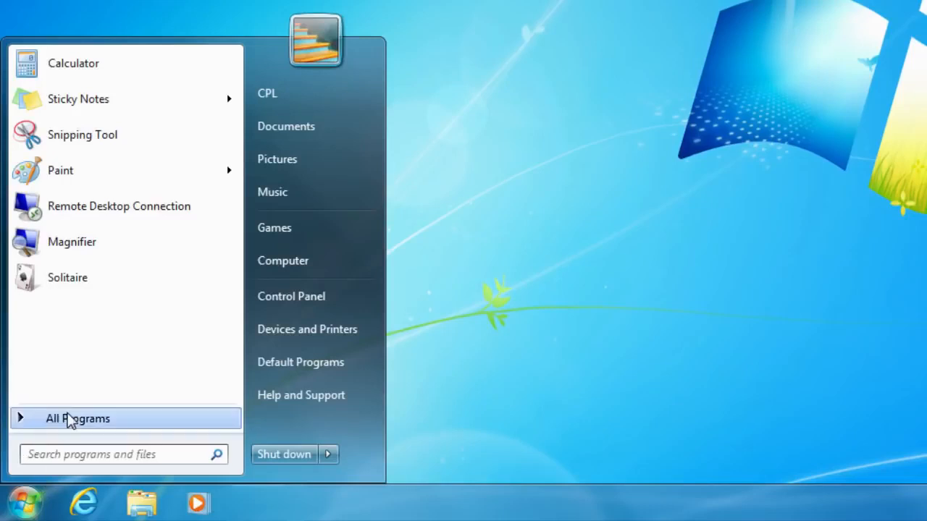
{"action": "left_click", "coordinate": [68, 421]}
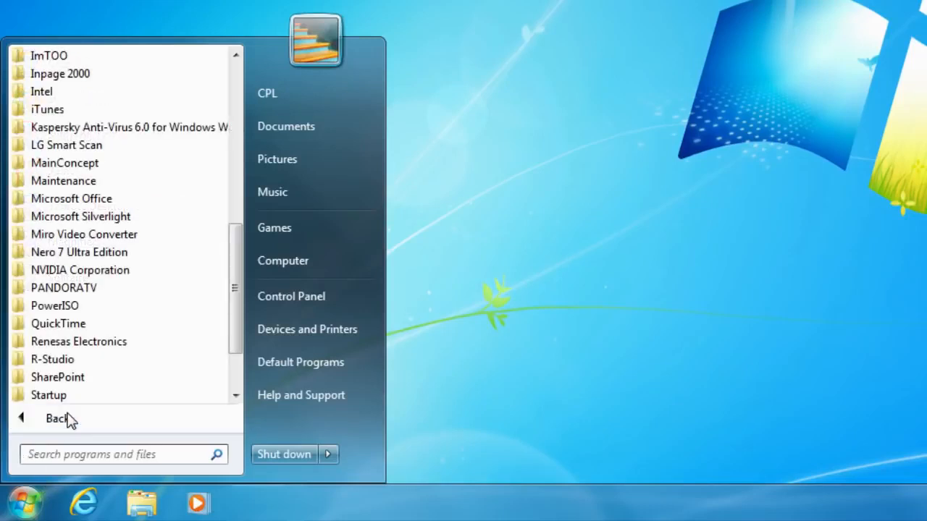
{"action": "left_click", "coordinate": [84, 204]}
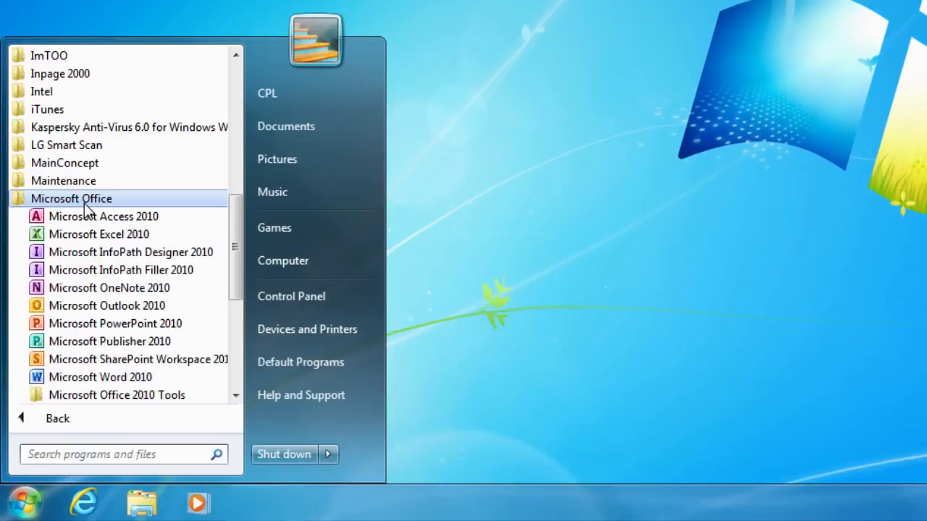
{"action": "left_click", "coordinate": [108, 306]}
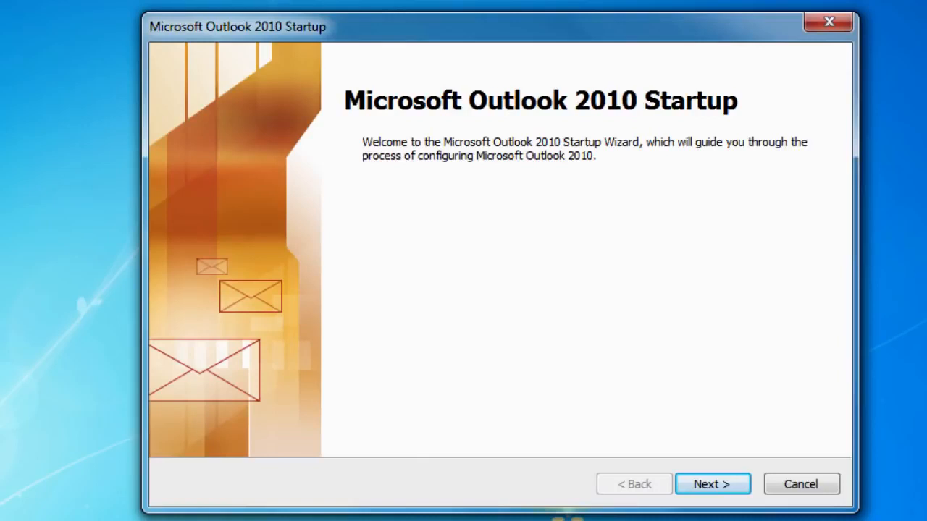
Complete the Outlook startup wizard with no e-mail account, continuing without e-mail support
{"action": "left_click", "coordinate": [720, 489]}
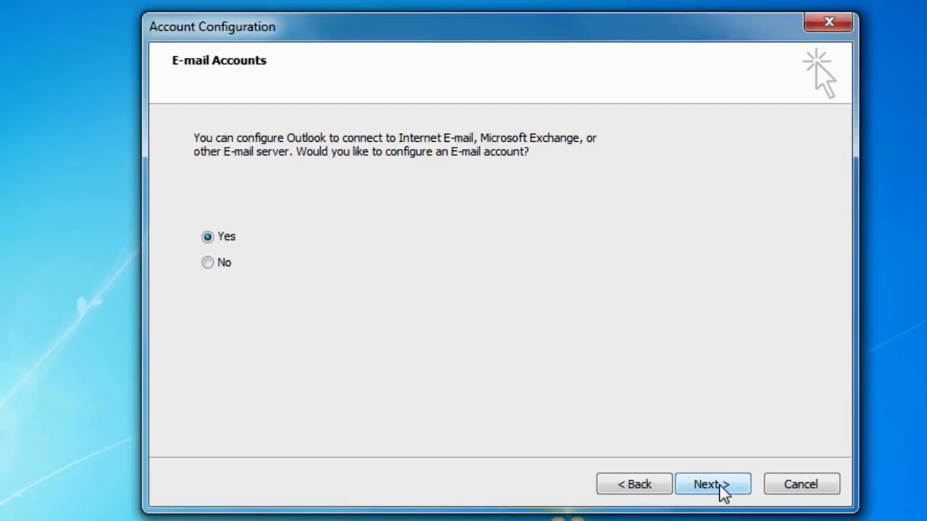
{"action": "left_click", "coordinate": [231, 266]}
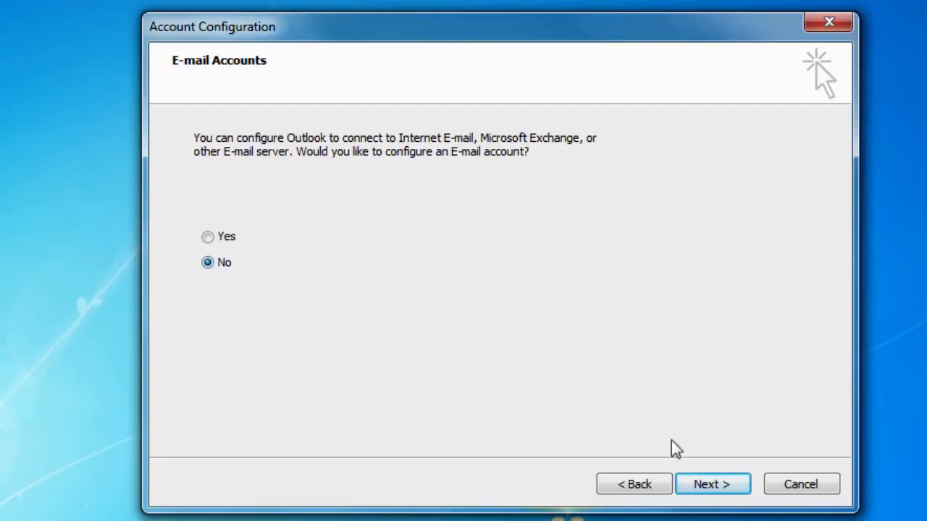
{"action": "left_click", "coordinate": [725, 492]}
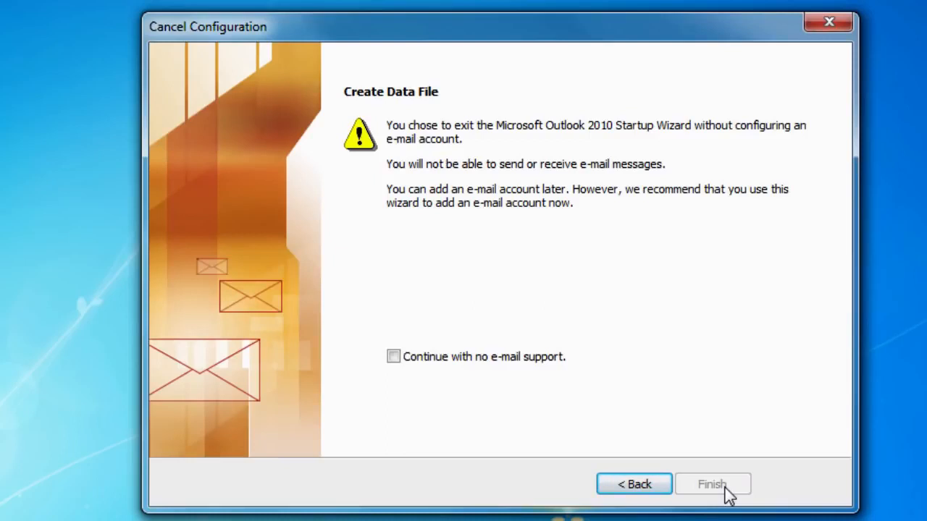
{"action": "left_click", "coordinate": [392, 357]}
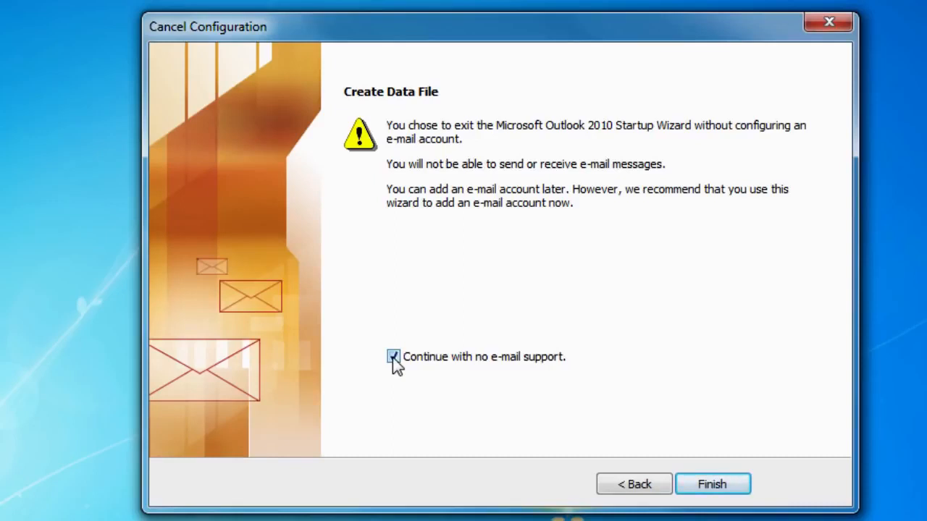
{"action": "left_click", "coordinate": [721, 486]}
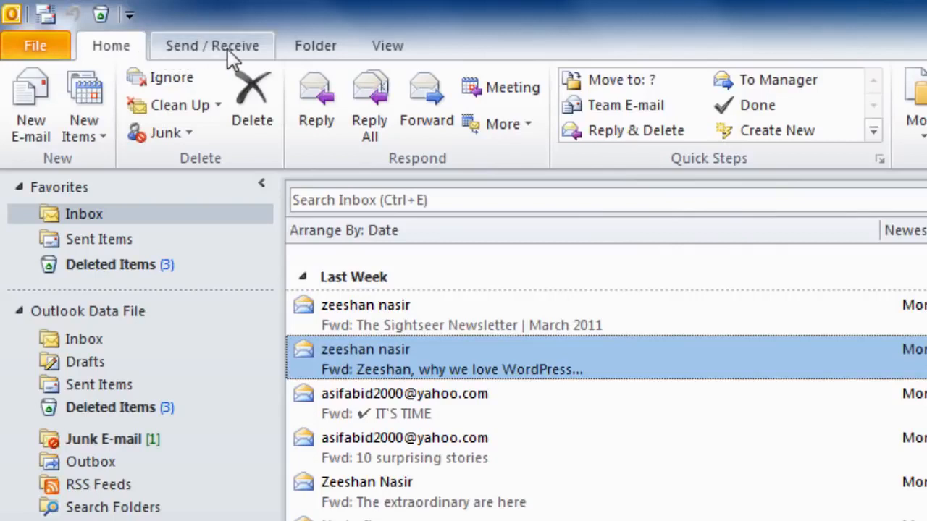
{"action": "left_click", "coordinate": [378, 56]}
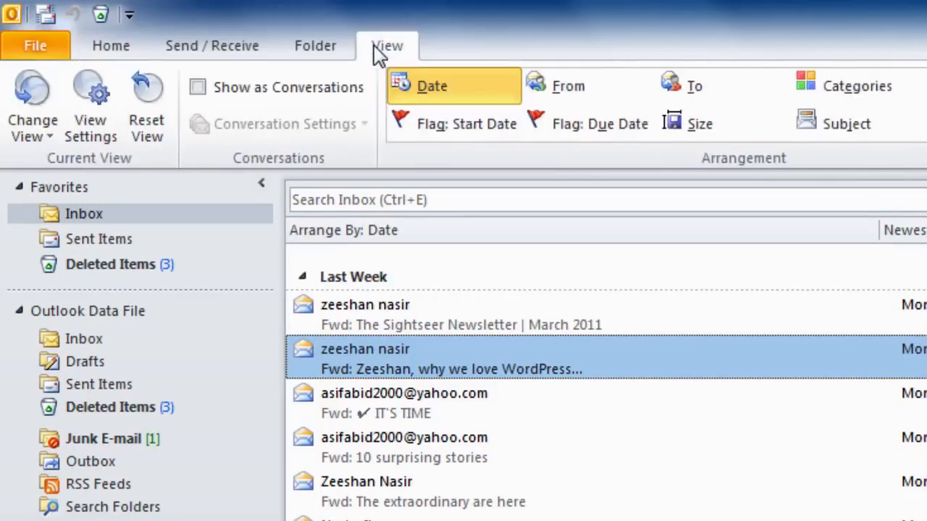
{"action": "left_click", "coordinate": [320, 43]}
{"action": "left_click", "coordinate": [229, 40]}
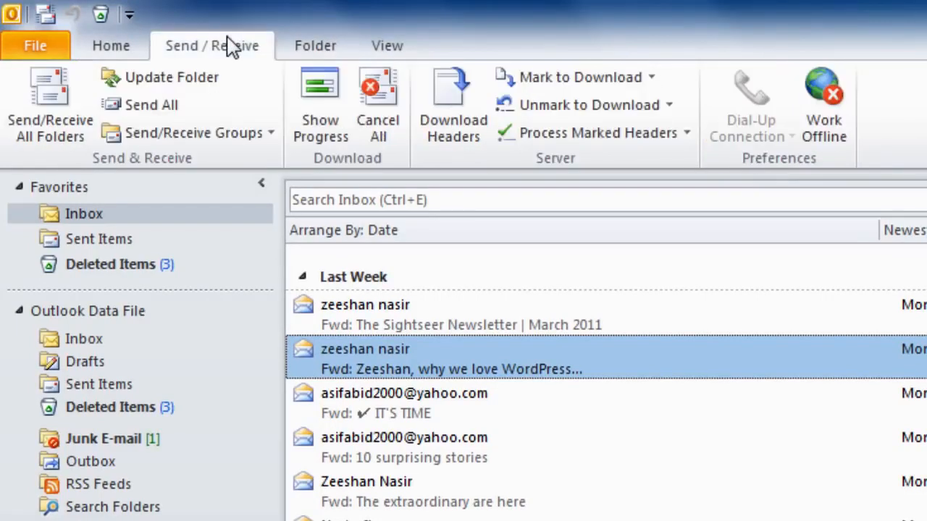
{"action": "left_click", "coordinate": [118, 47]}
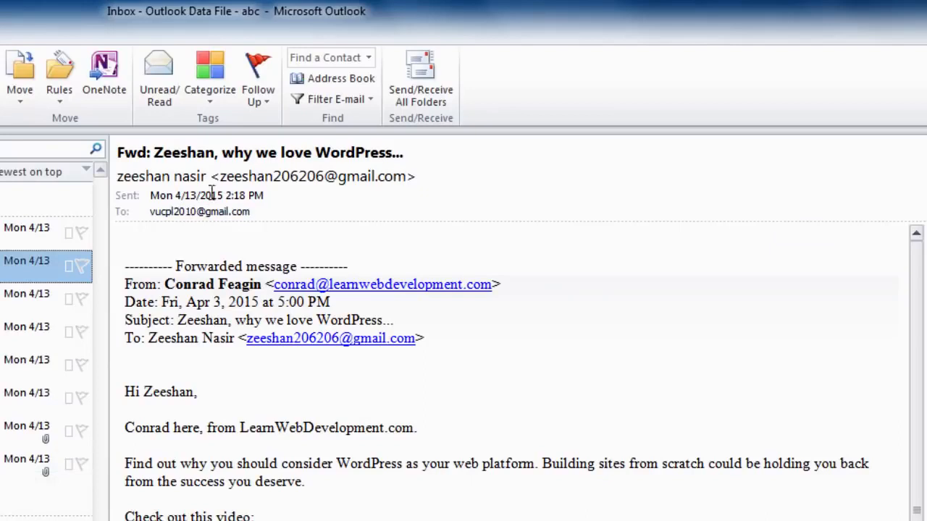
Select the message text from 'Conrad here' to 'you deserve', then open the calendar on April 26, 2015
{"action": "mouse_move", "coordinate": [319, 174]}
{"action": "left_click_drag", "start_coordinate": [128, 428], "coordinate": [351, 499]}
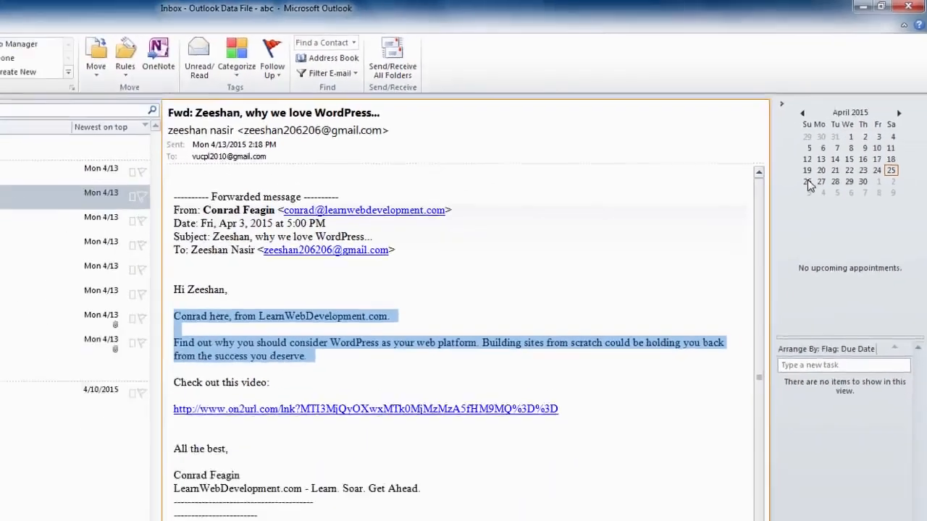
{"action": "left_click", "coordinate": [766, 246]}
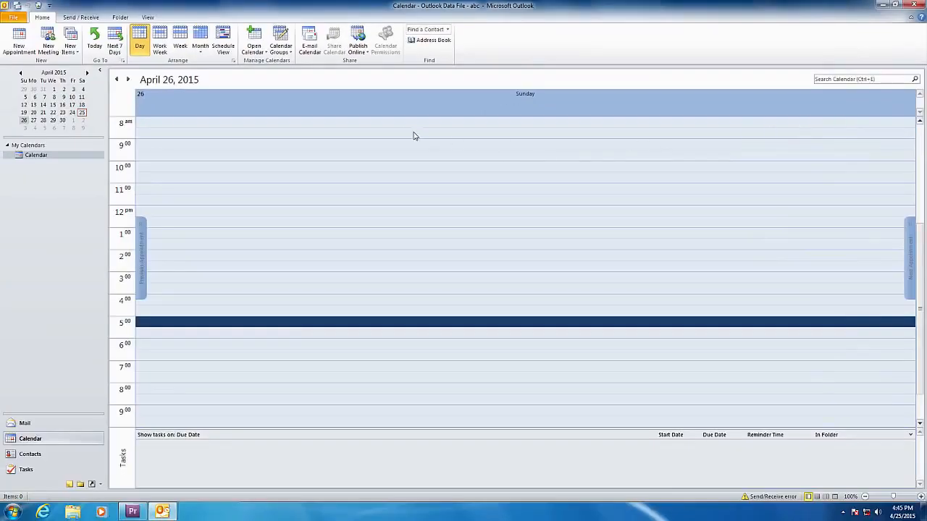
Add an 8:00 AM appointment titled 'Work to do on Sunday' on April 26
{"action": "left_click", "coordinate": [388, 127]}
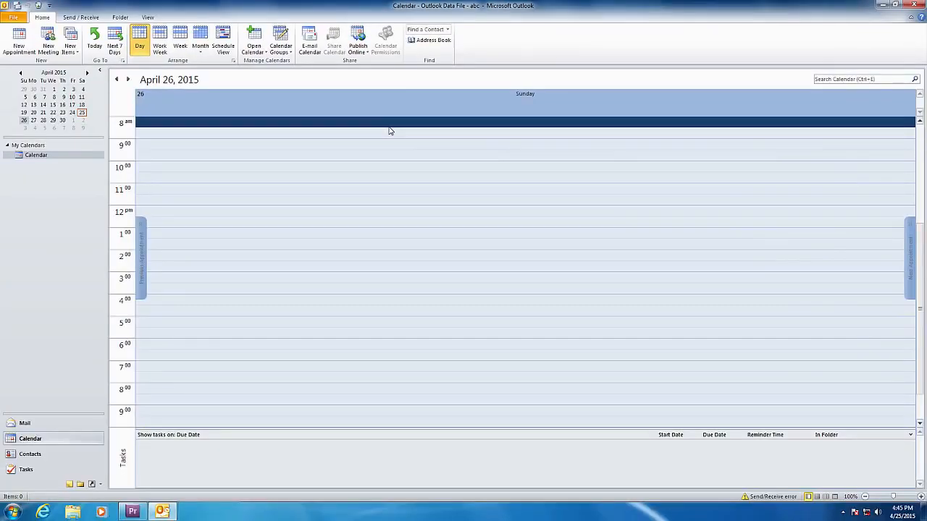
{"action": "type", "text": "Work "}
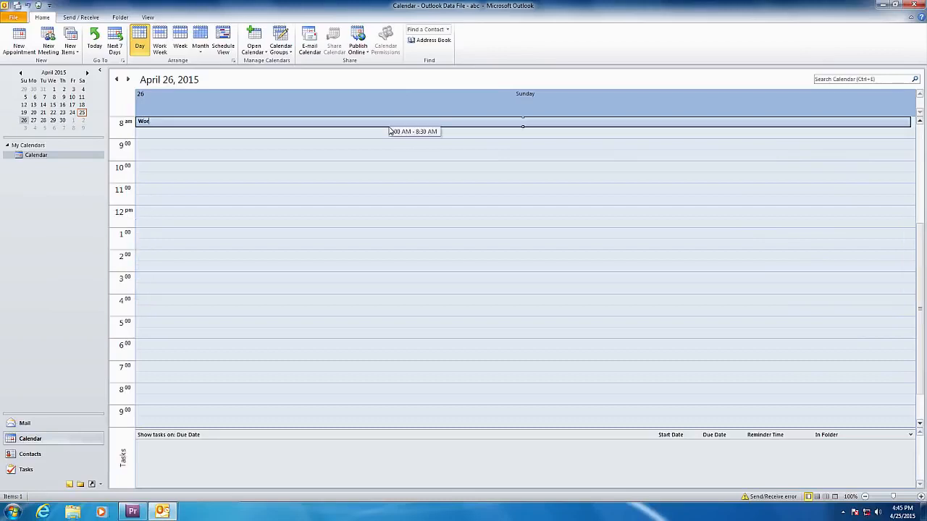
{"action": "type", "text": "to do on Sunday"}
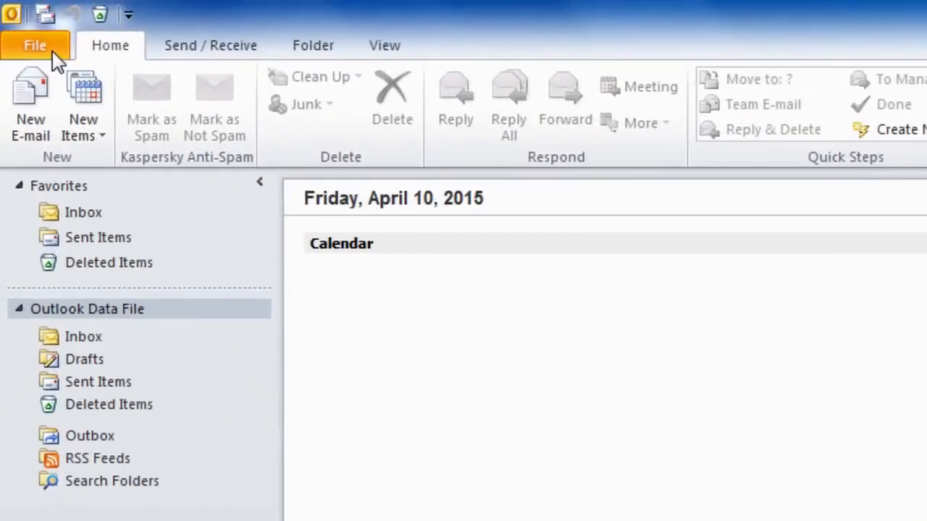
Open the Account Settings dialog from the File > Info page to view the e-mail account list
{"action": "left_click", "coordinate": [52, 51]}
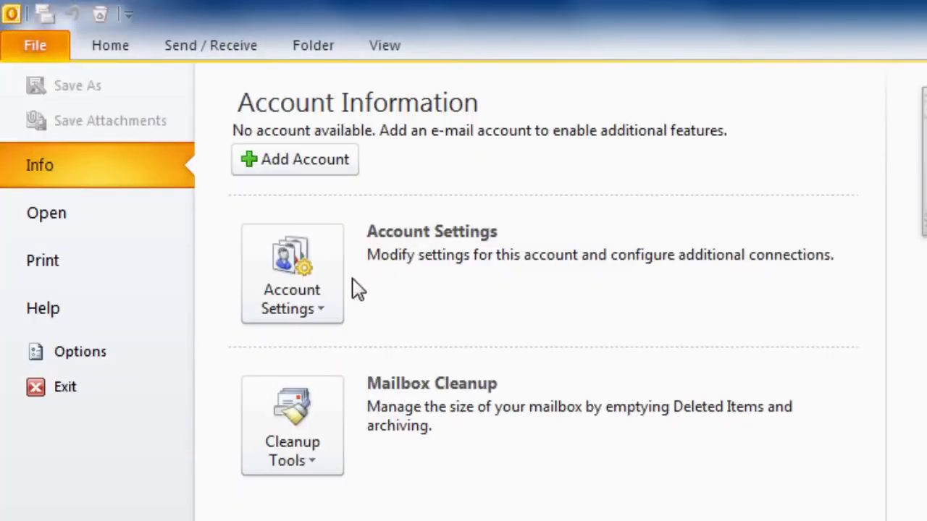
{"action": "left_click", "coordinate": [327, 287]}
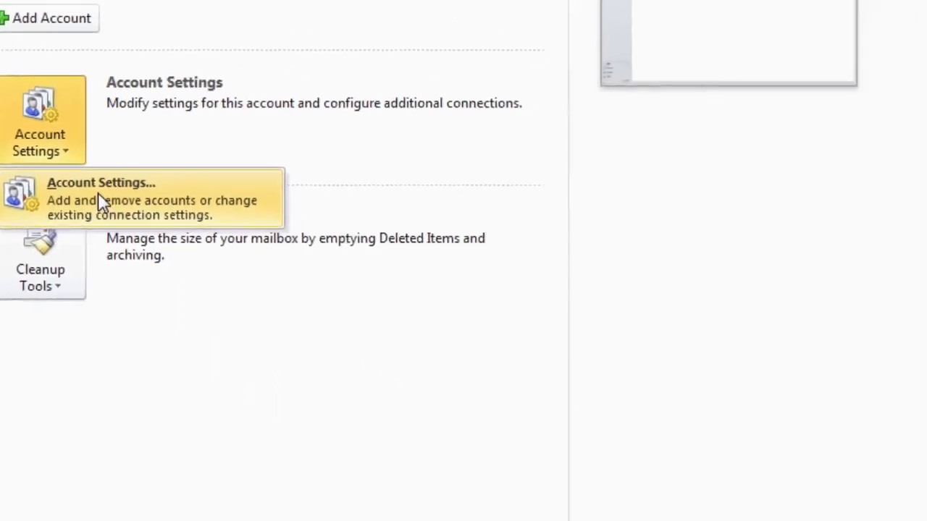
{"action": "left_click", "coordinate": [353, 351]}
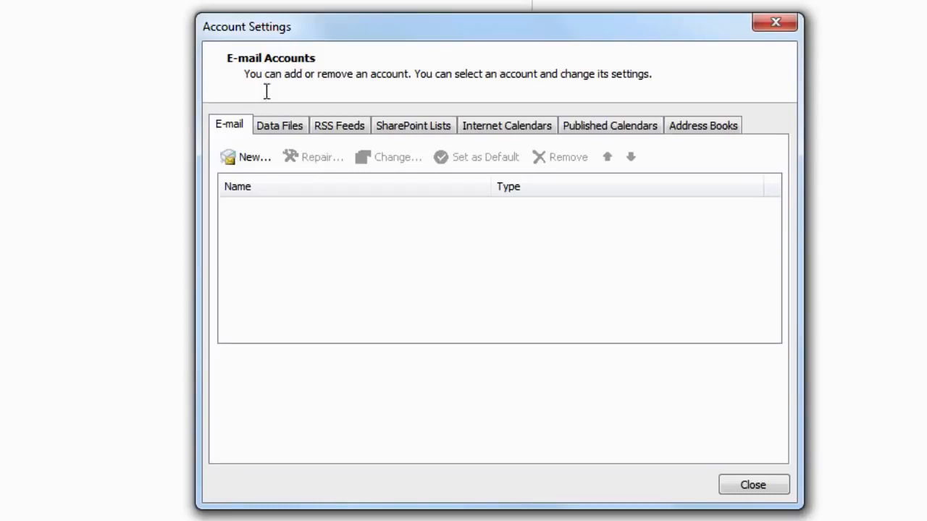
Start a new account using manual server configuration with the Internet E-mail service type
{"action": "left_click", "coordinate": [253, 161]}
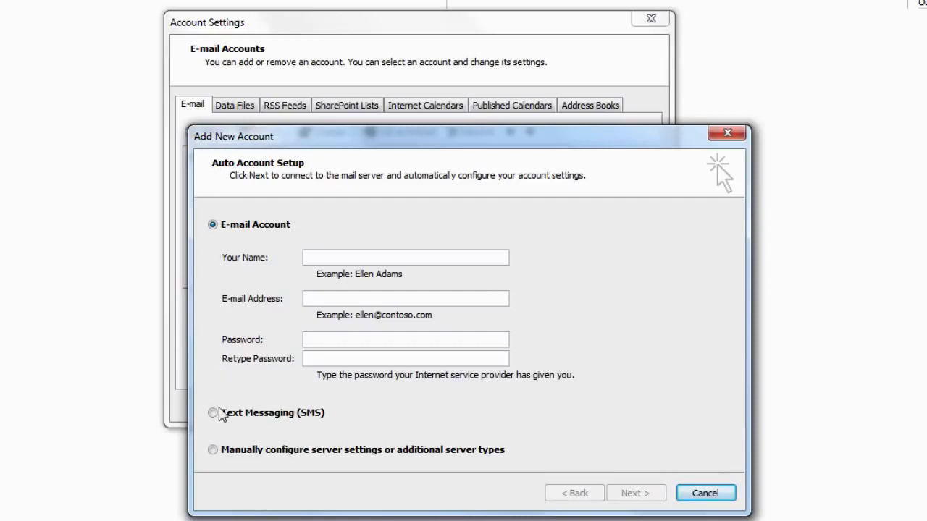
{"action": "left_click", "coordinate": [218, 453]}
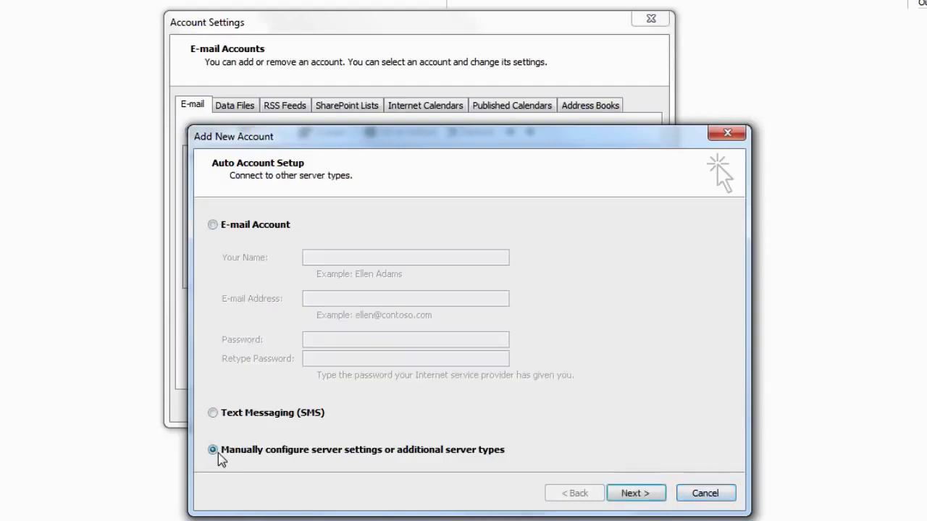
{"action": "left_click", "coordinate": [641, 499]}
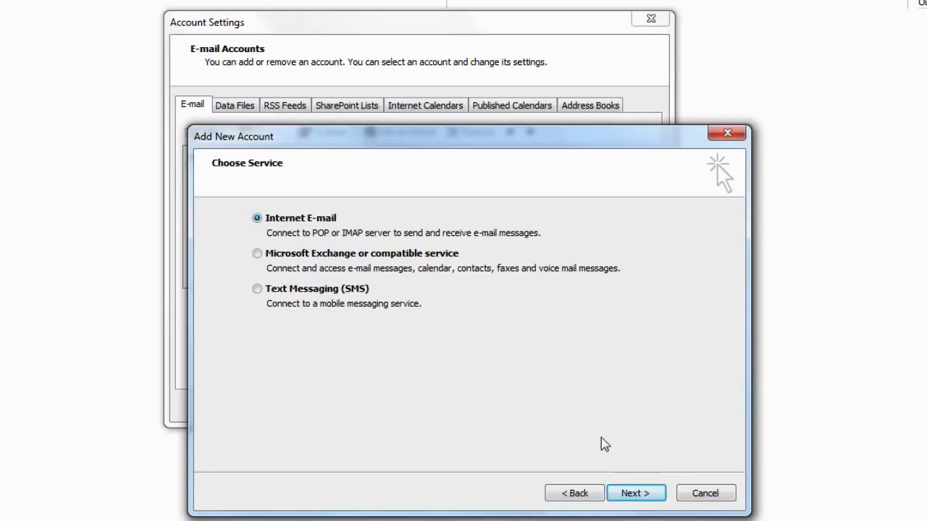
{"action": "left_click", "coordinate": [635, 496]}
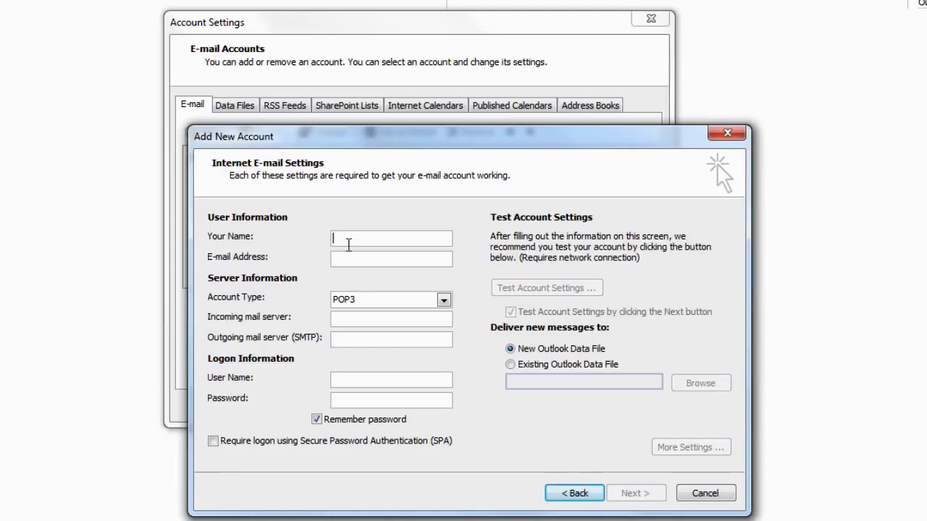
Enter the user's name and e-mail address, with servers pop.gmail.com and smtp.gmail.com
{"action": "type", "text": "vu"}
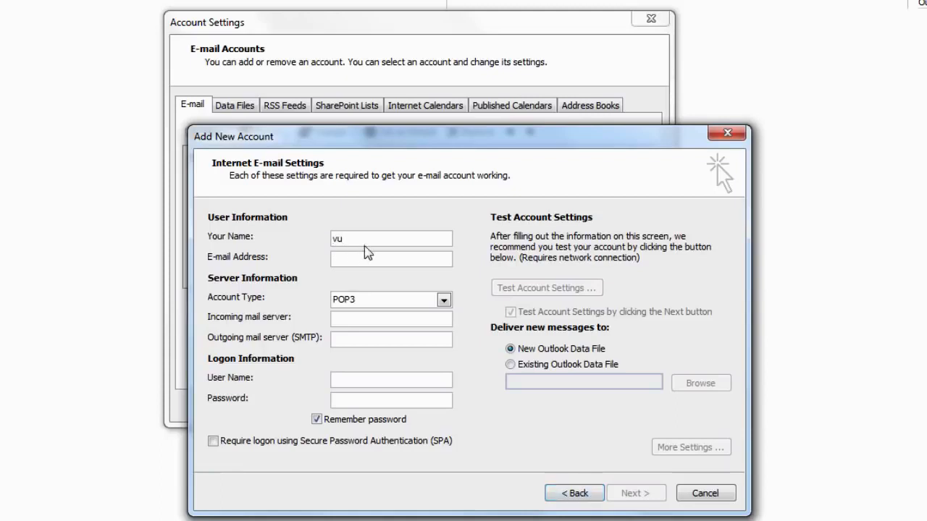
{"action": "type", "text": " cpl"}
{"action": "left_click", "coordinate": [355, 264]}
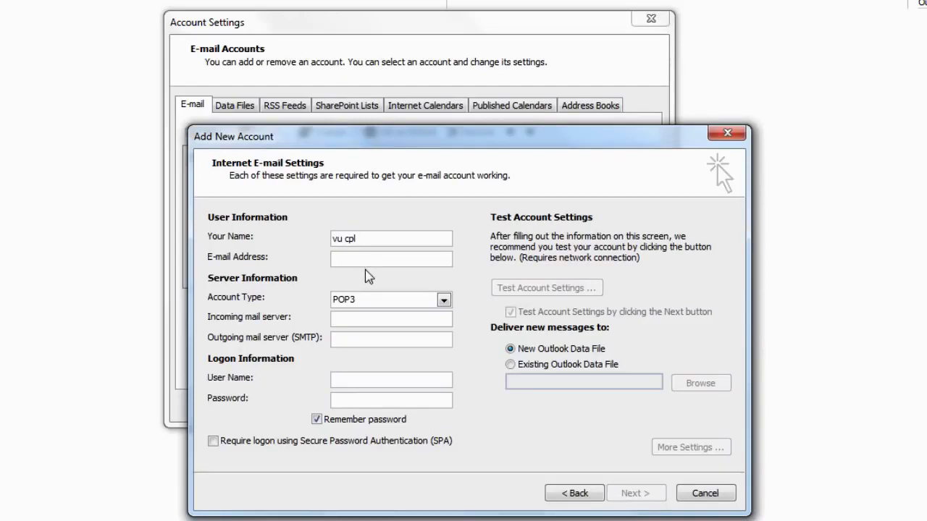
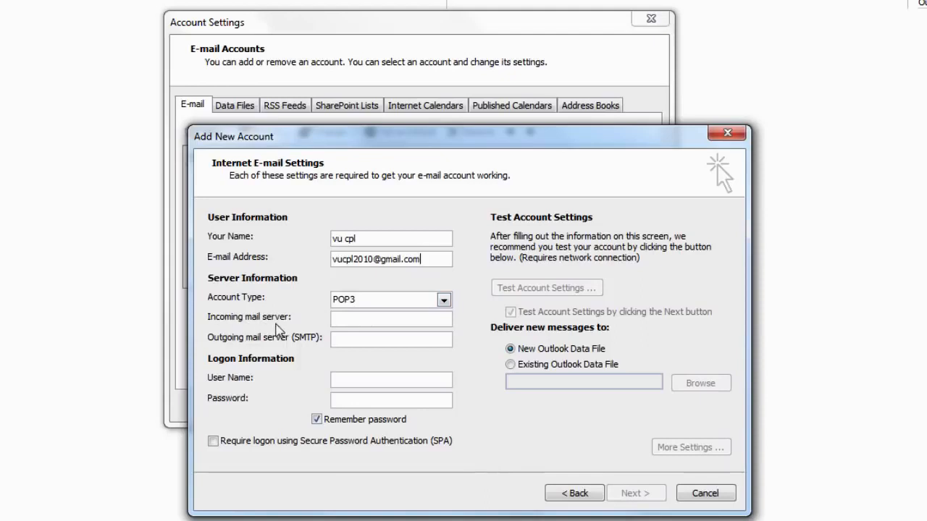
{"action": "left_click", "coordinate": [342, 321]}
{"action": "type", "text": "pop"}
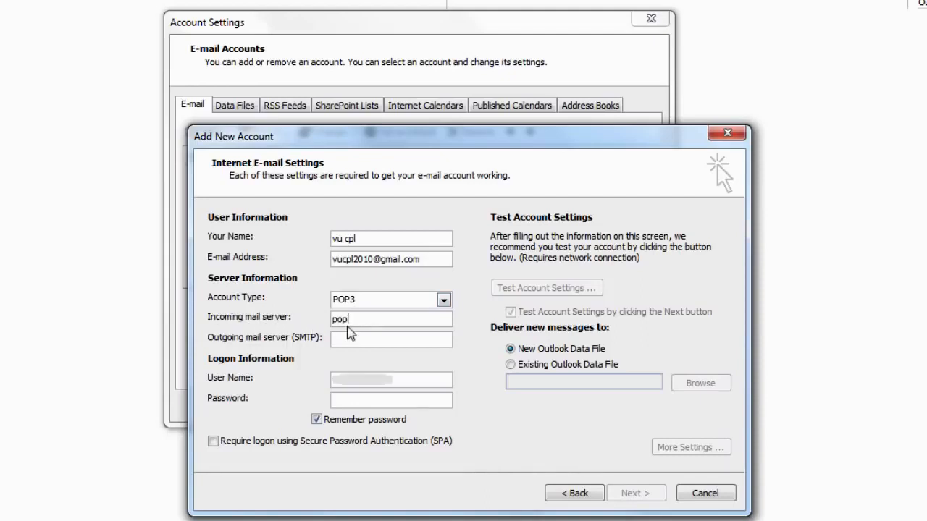
{"action": "type", "text": ".gmail.com"}
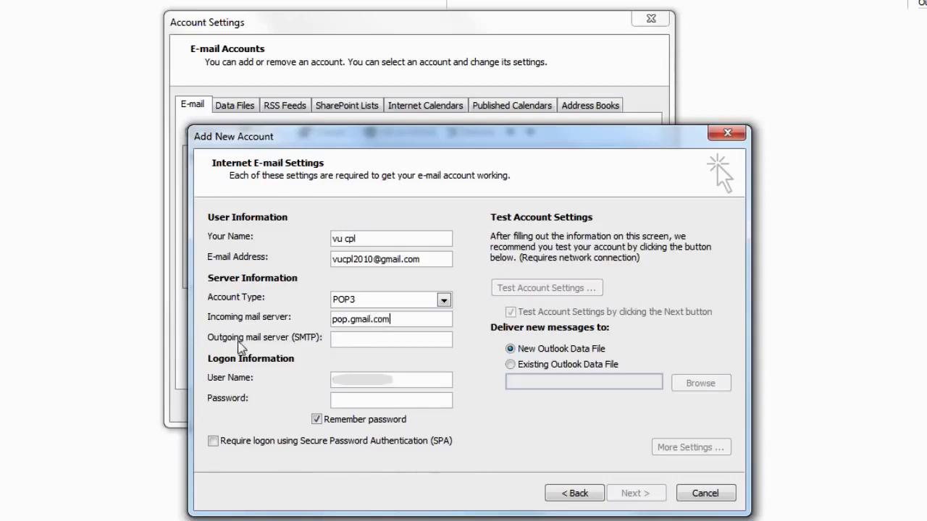
{"action": "left_click", "coordinate": [340, 339]}
{"action": "type", "text": "smtp"}
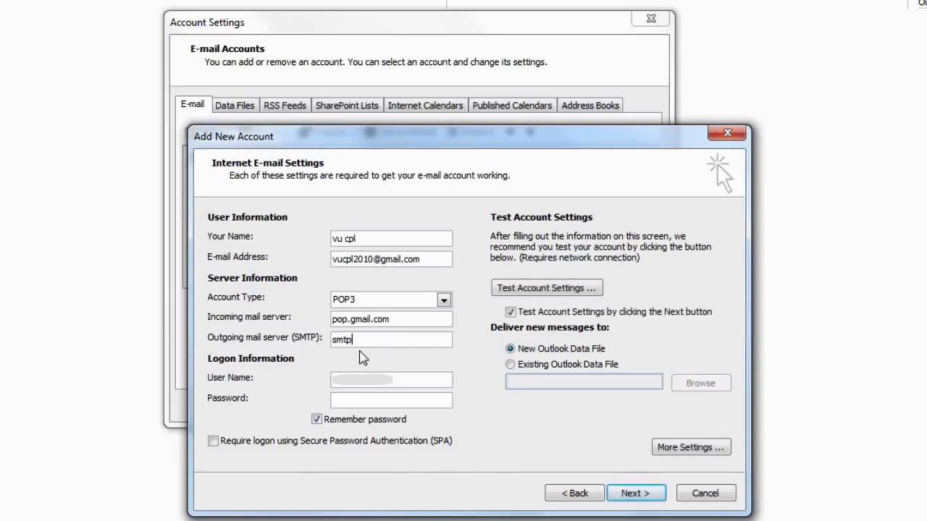
{"action": "type", "text": ".gmail.com"}
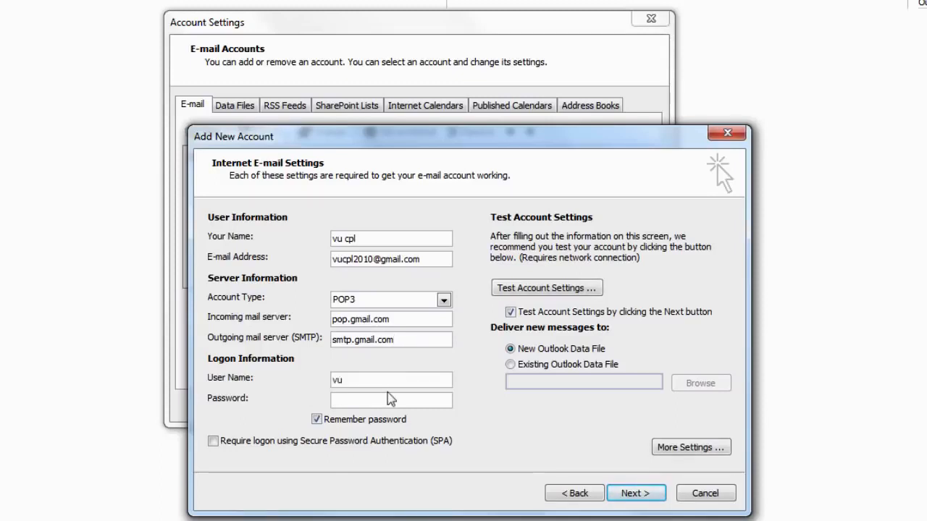
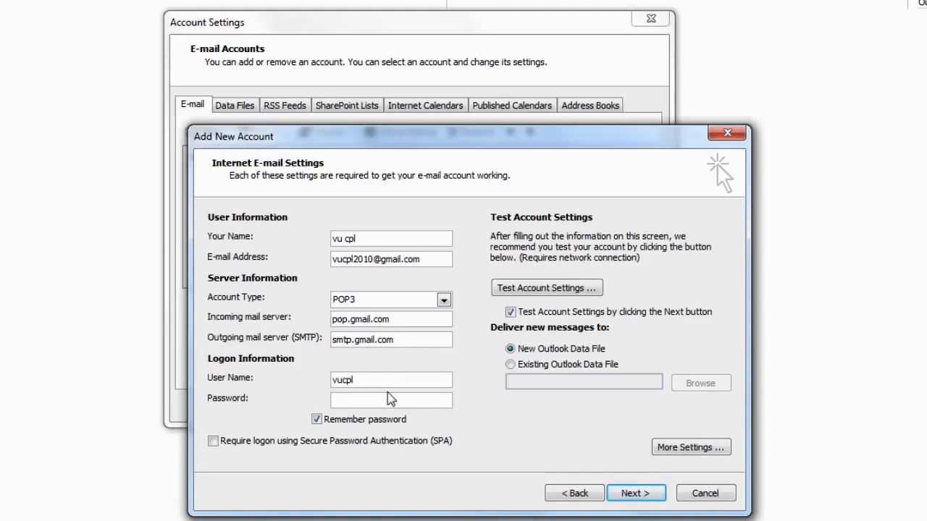
Enter the login user name and password, untick Remember password, and use an existing data file
{"action": "key", "text": "Tab"}
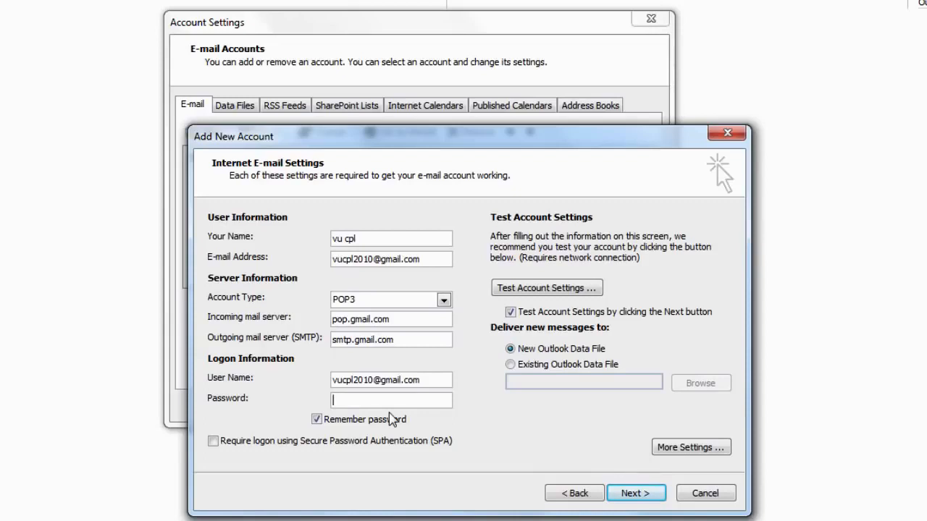
{"action": "type", "text": "******"}
{"action": "left_click", "coordinate": [320, 421]}
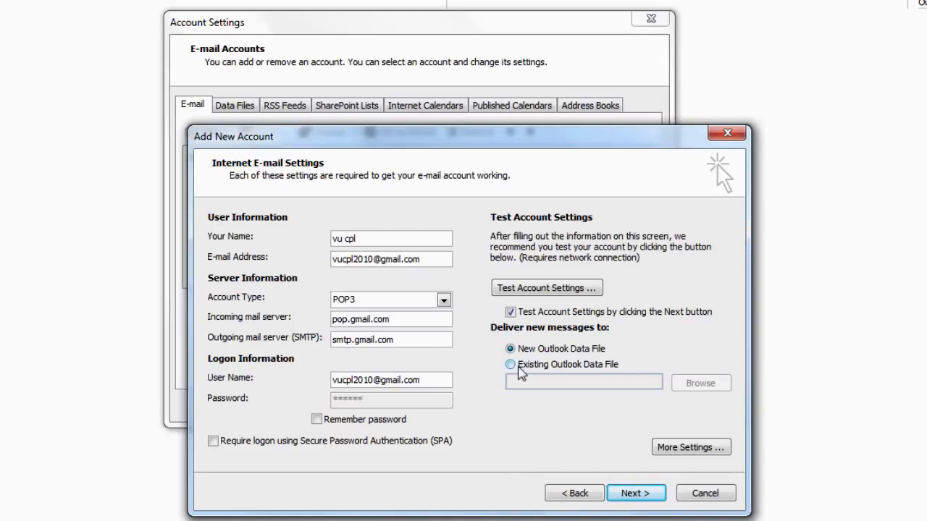
{"action": "left_click", "coordinate": [520, 366]}
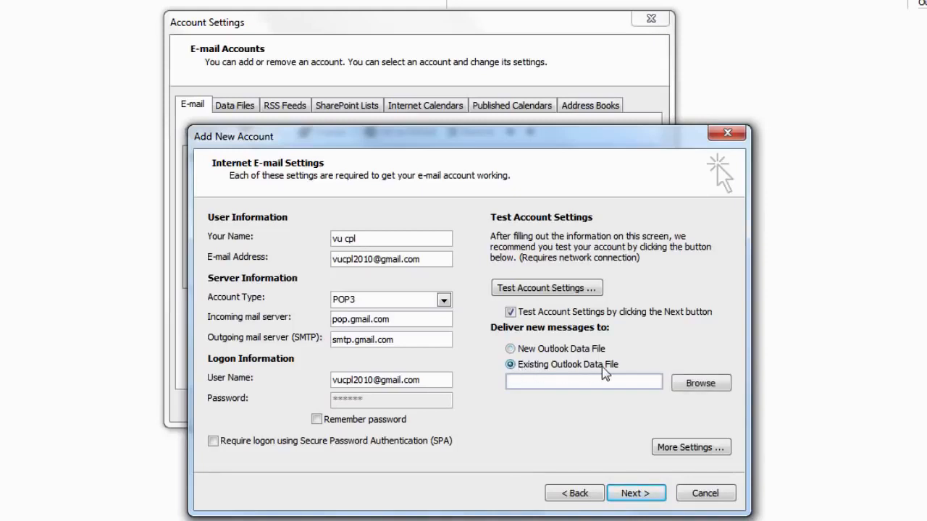
{"action": "left_click", "coordinate": [688, 449]}
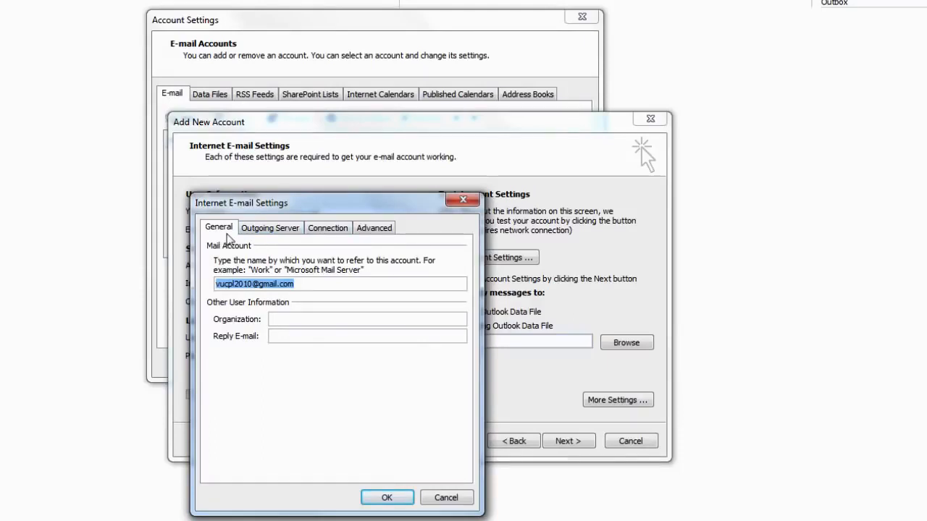
Require outgoing SMTP authentication and set incoming POP3 to port 995 with SSL
{"action": "left_click", "coordinate": [260, 231]}
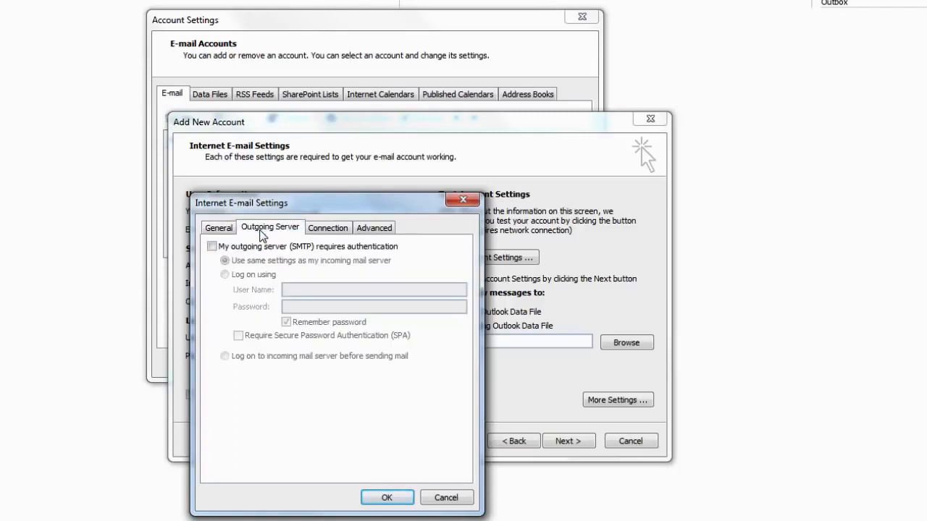
{"action": "left_click", "coordinate": [213, 247]}
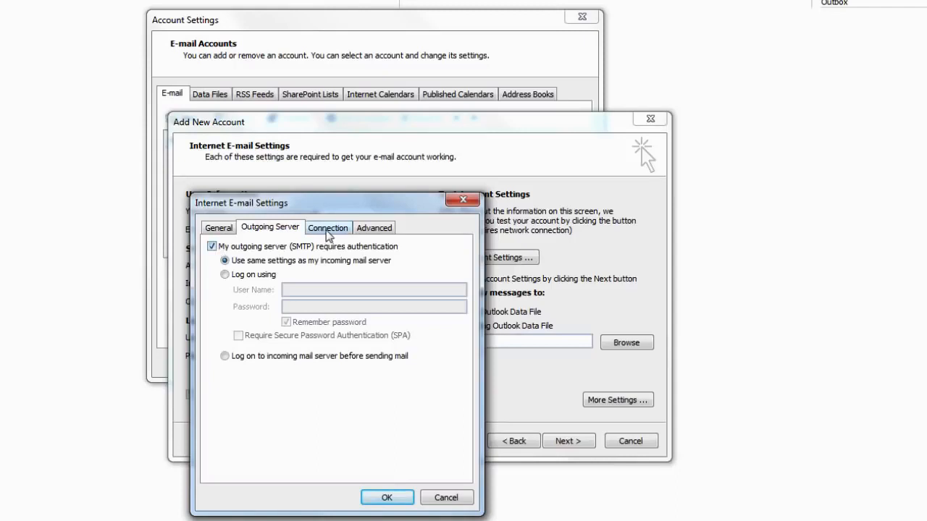
{"action": "left_click", "coordinate": [328, 229]}
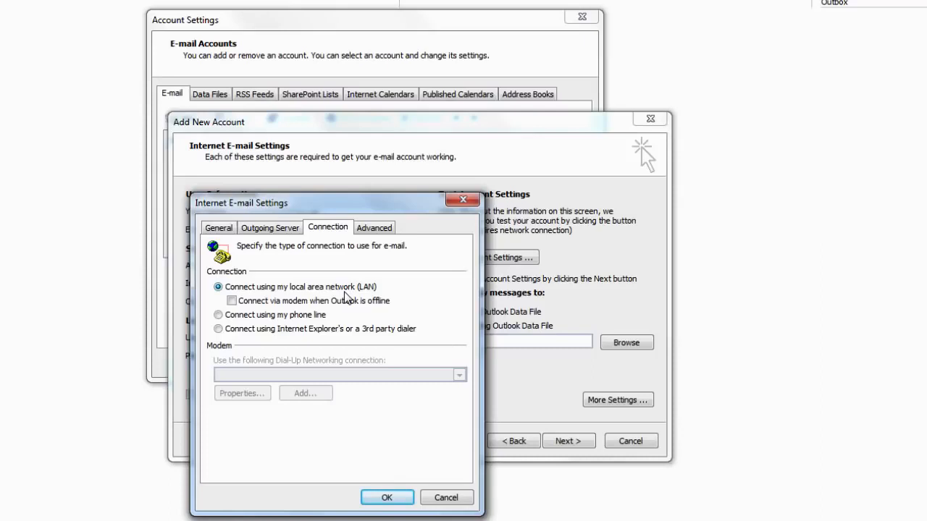
{"action": "left_click", "coordinate": [373, 232]}
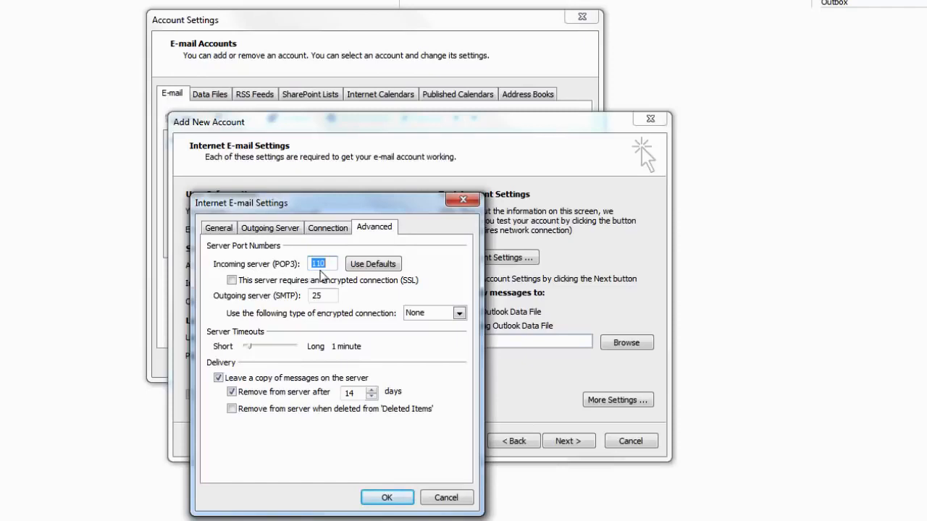
{"action": "type", "text": "995"}
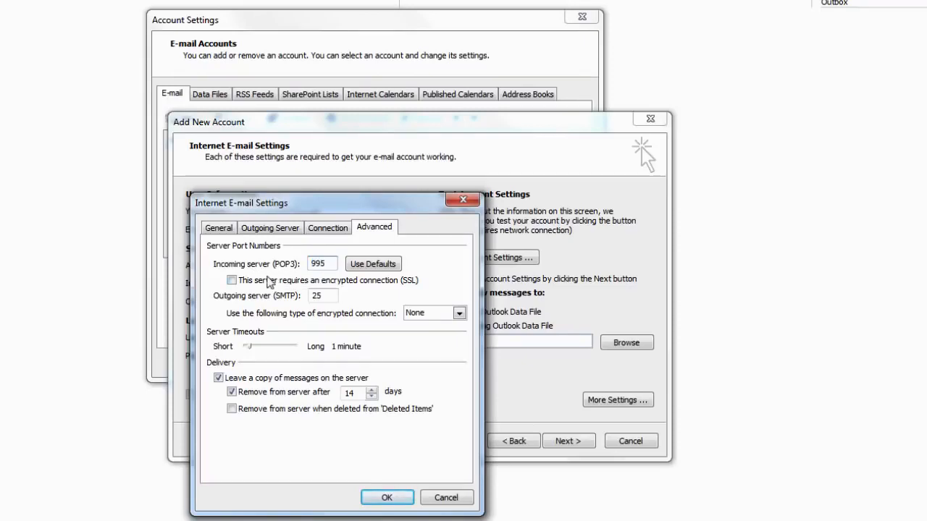
{"action": "left_click", "coordinate": [233, 282]}
Set outgoing SMTP to port 465 with SSL encryption and confirm the settings
{"action": "double_click", "coordinate": [316, 295]}
{"action": "type", "text": "465"}
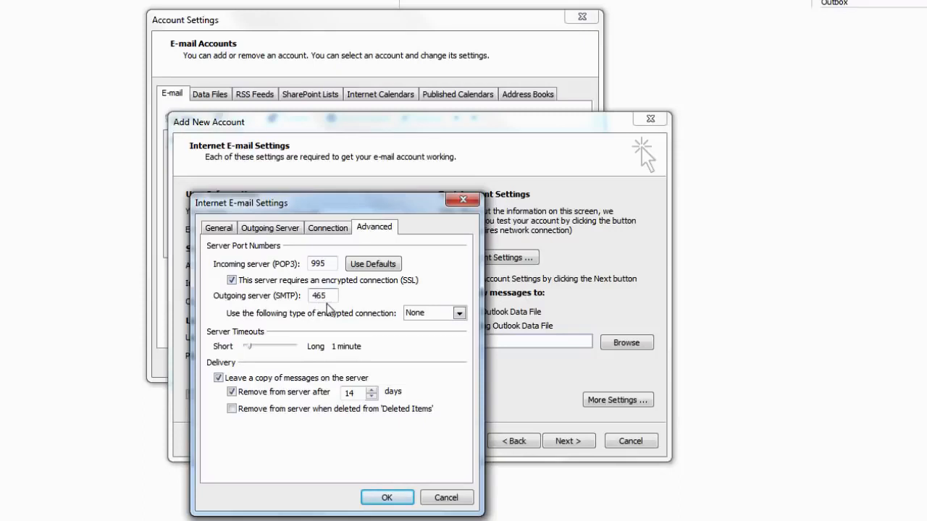
{"action": "left_click", "coordinate": [457, 317]}
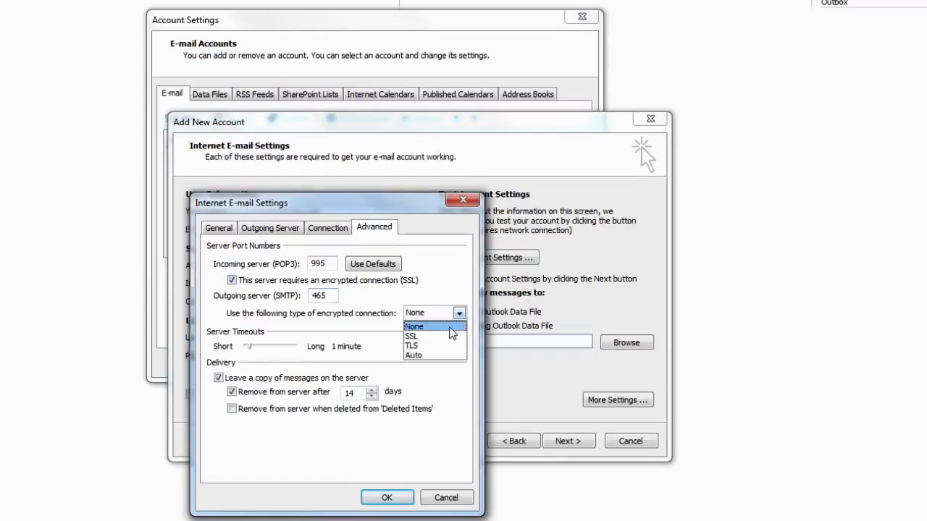
{"action": "left_click", "coordinate": [443, 334]}
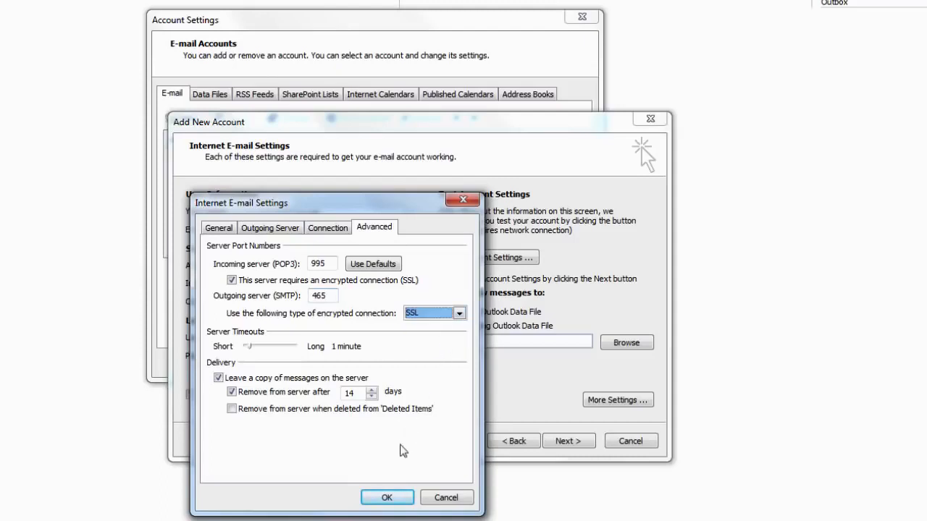
{"action": "left_click", "coordinate": [388, 499]}
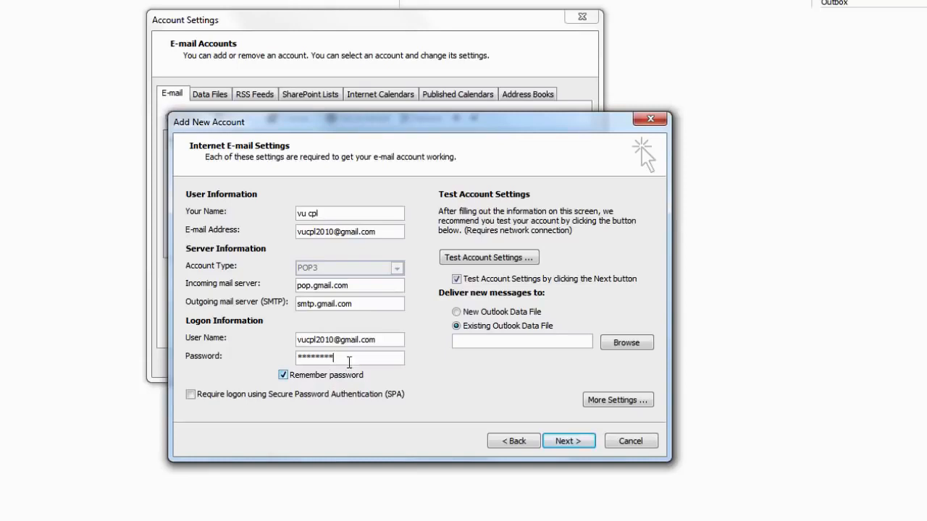
Test the account settings successfully and finish the new account wizard
{"action": "left_click", "coordinate": [505, 258]}
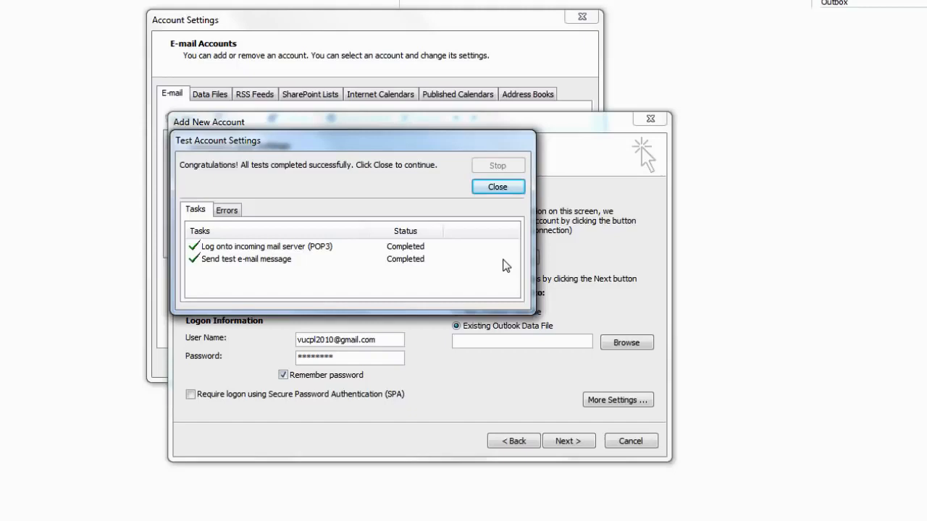
{"action": "left_click", "coordinate": [502, 191]}
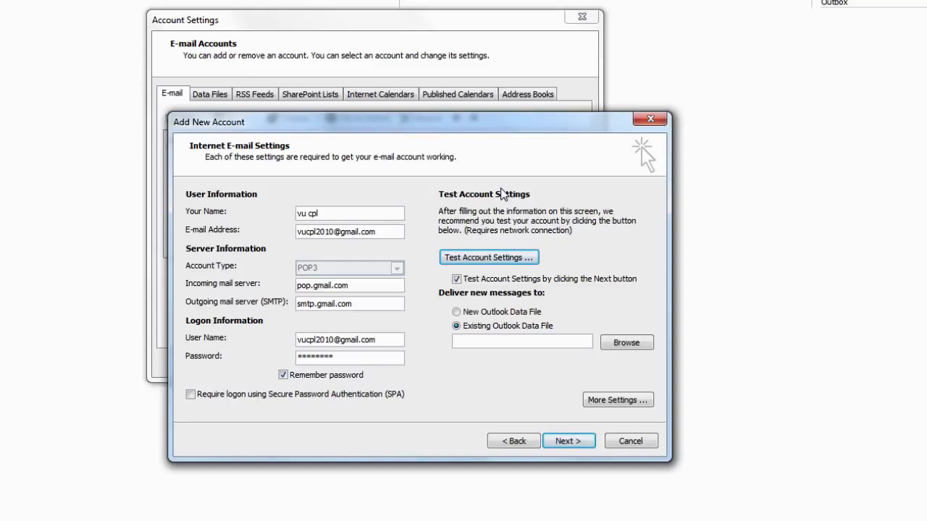
{"action": "left_click", "coordinate": [570, 443]}
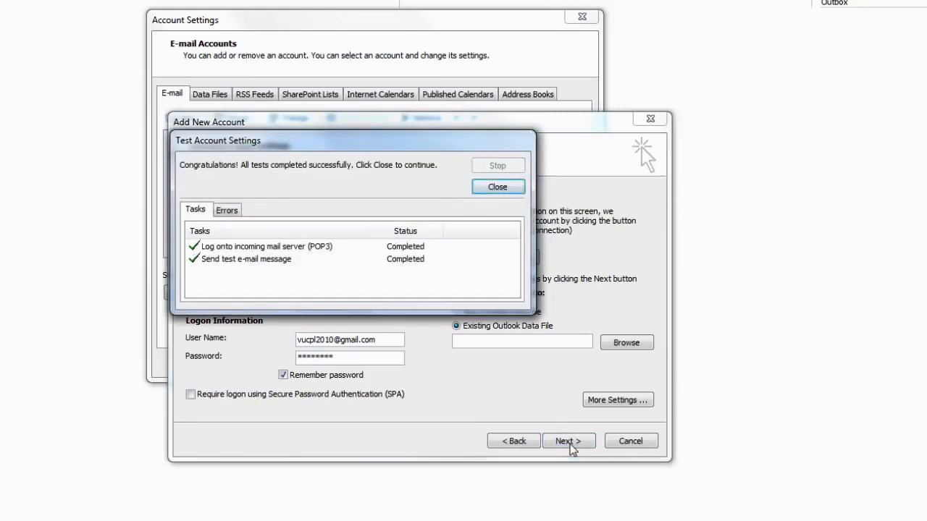
{"action": "key", "text": "Return"}
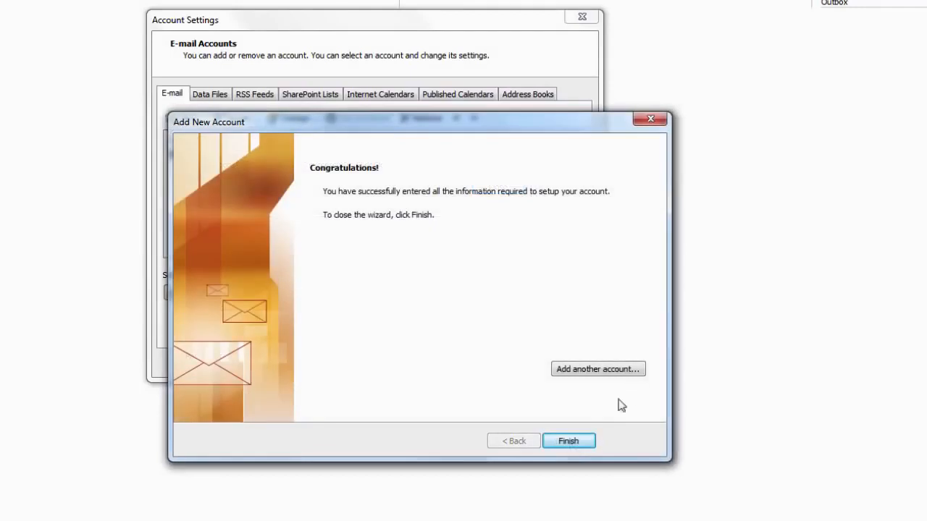
{"action": "left_click", "coordinate": [568, 441]}
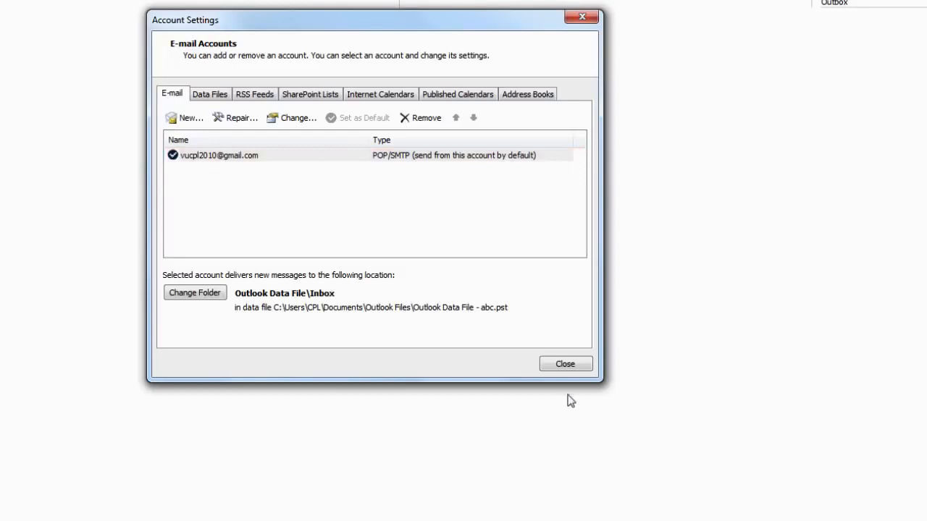
Close Account Settings, send/receive all folders, and open a test message from the data-file Inbox
{"action": "left_click", "coordinate": [566, 365]}
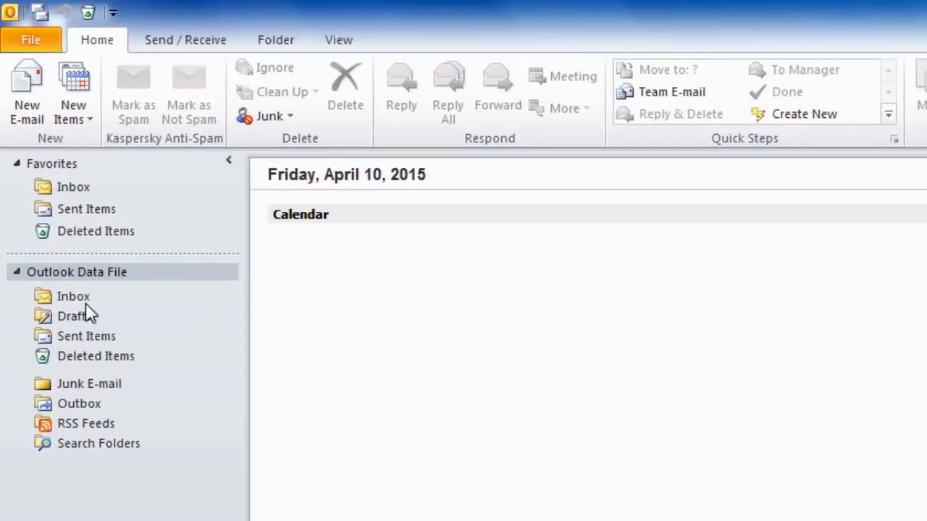
{"action": "left_click", "coordinate": [59, 242]}
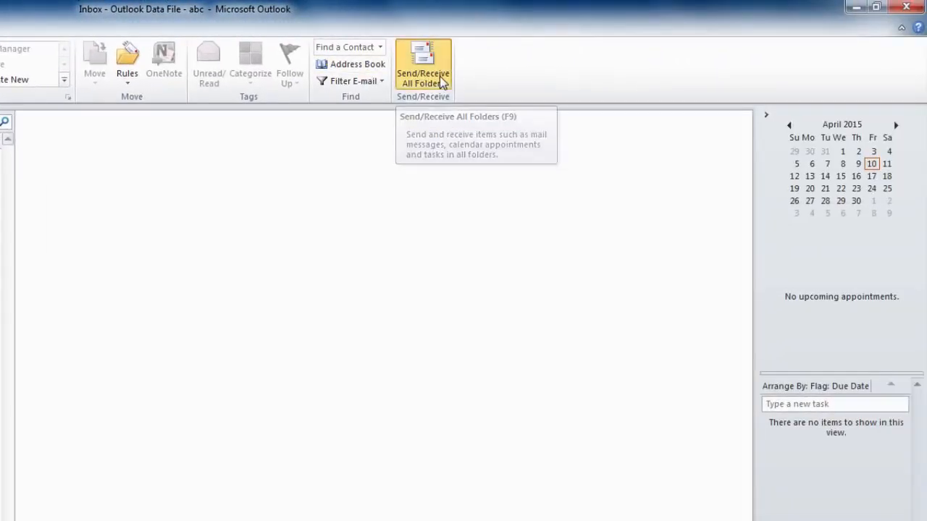
{"action": "left_click", "coordinate": [439, 76]}
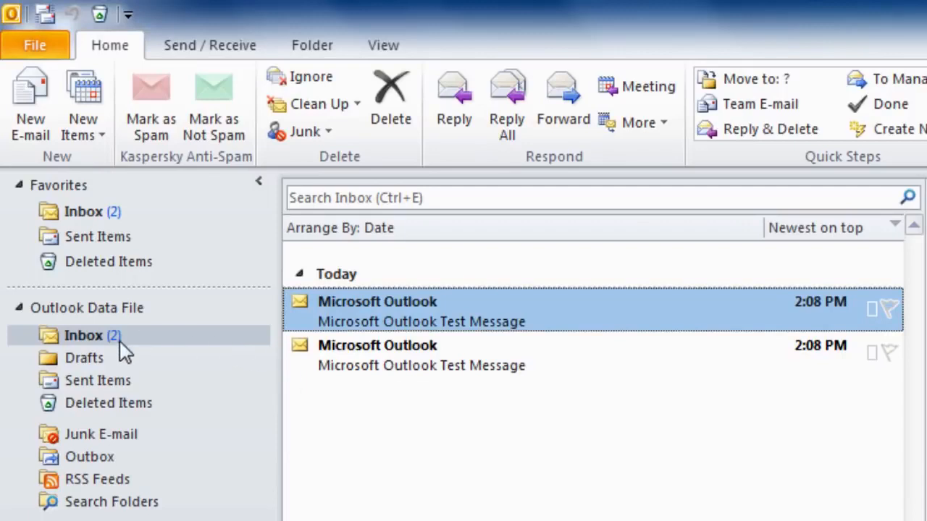
{"action": "left_click", "coordinate": [100, 340]}
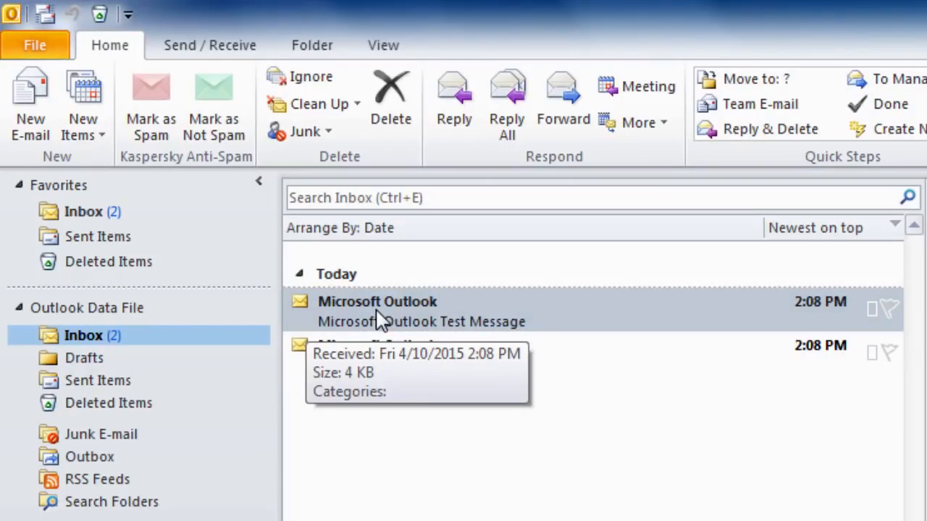
{"action": "double_click", "coordinate": [383, 367]}
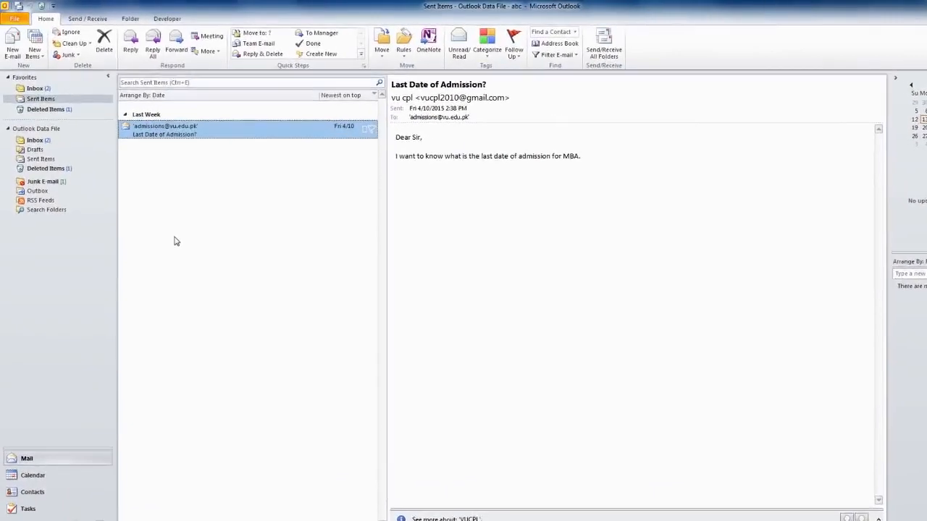
Return to the Inbox and show the Project proposal message in the reading pane
{"action": "left_click", "coordinate": [34, 141]}
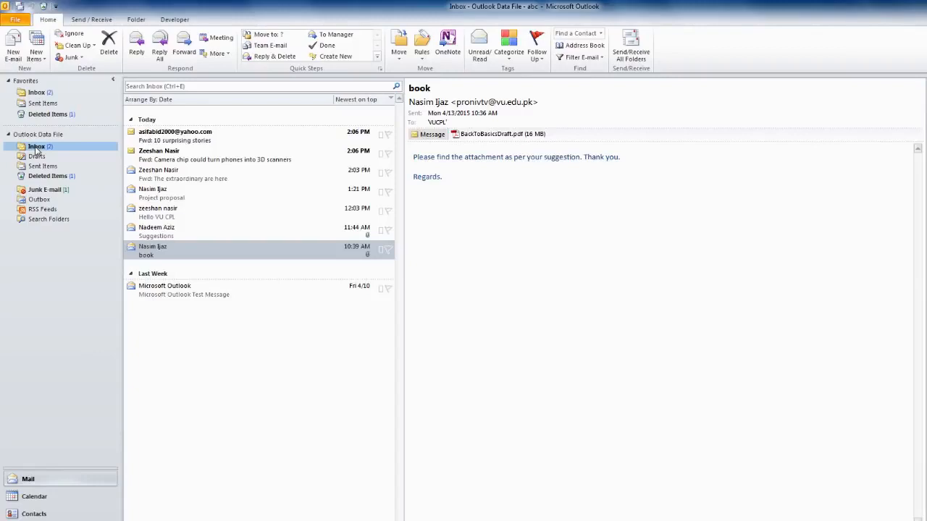
{"action": "left_click", "coordinate": [162, 200]}
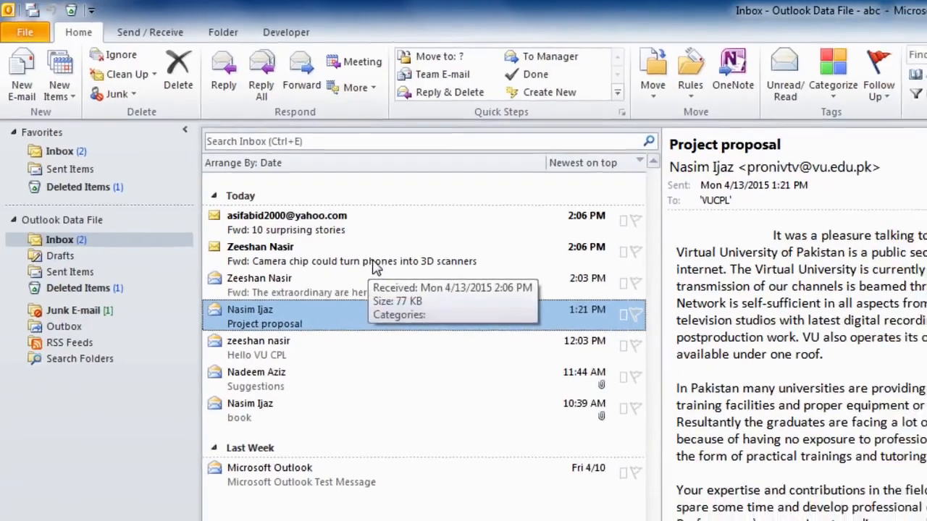
Mark the camera chip message as read, then mark the whole Today group as read and confirm
{"action": "right_click", "coordinate": [393, 281]}
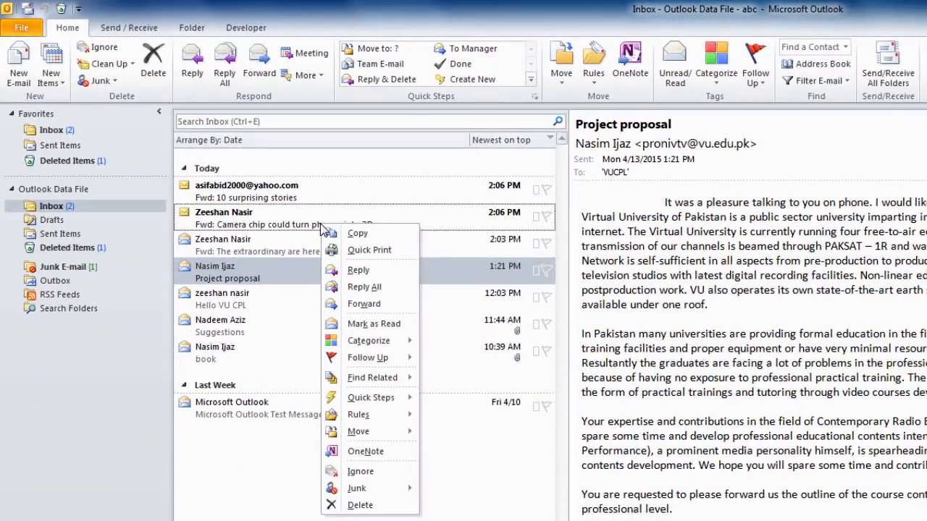
{"action": "left_click", "coordinate": [379, 324]}
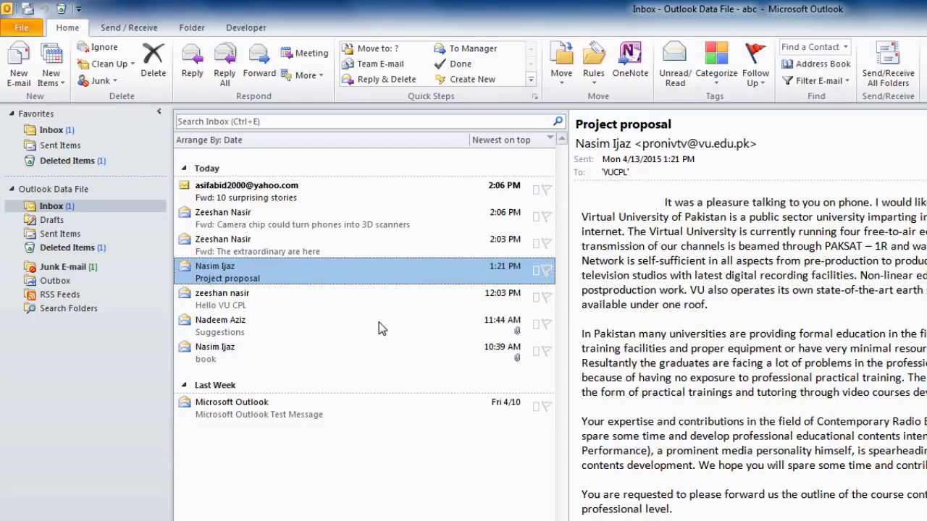
{"action": "left_click", "coordinate": [214, 172]}
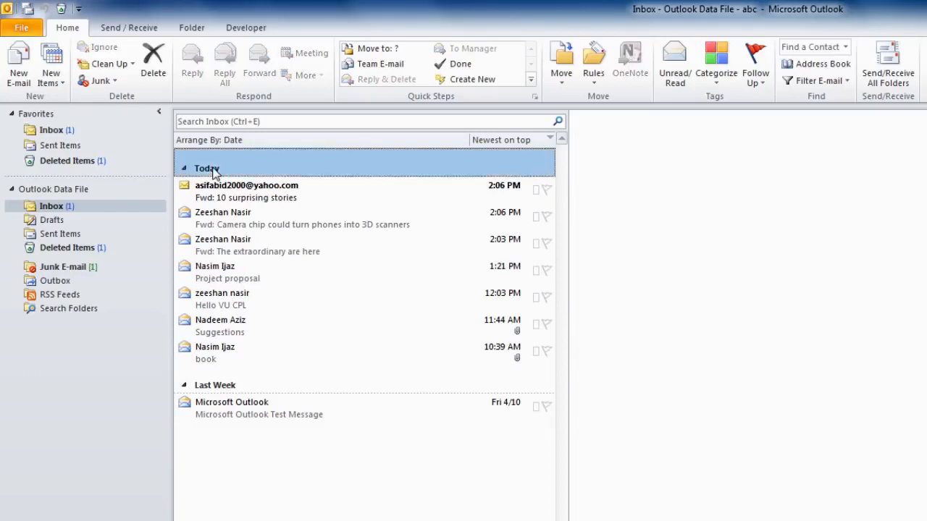
{"action": "right_click", "coordinate": [214, 172]}
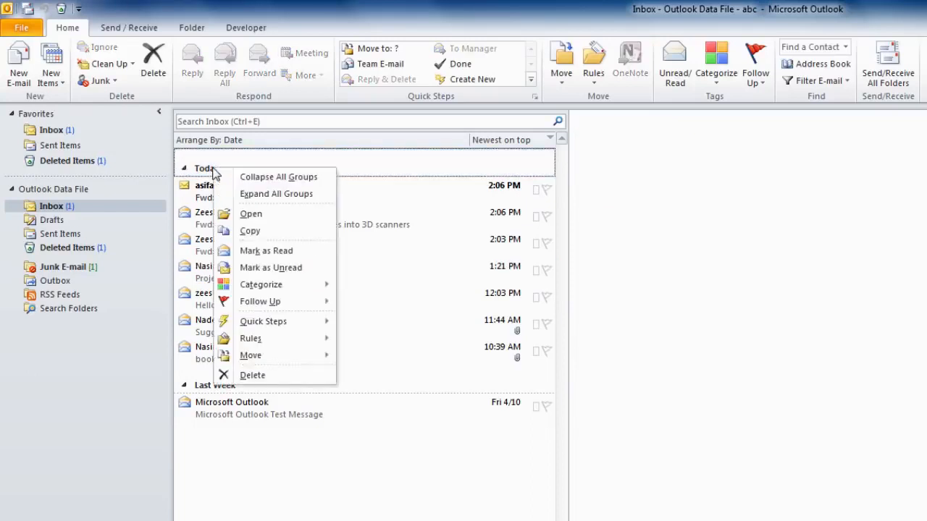
{"action": "left_click", "coordinate": [268, 252]}
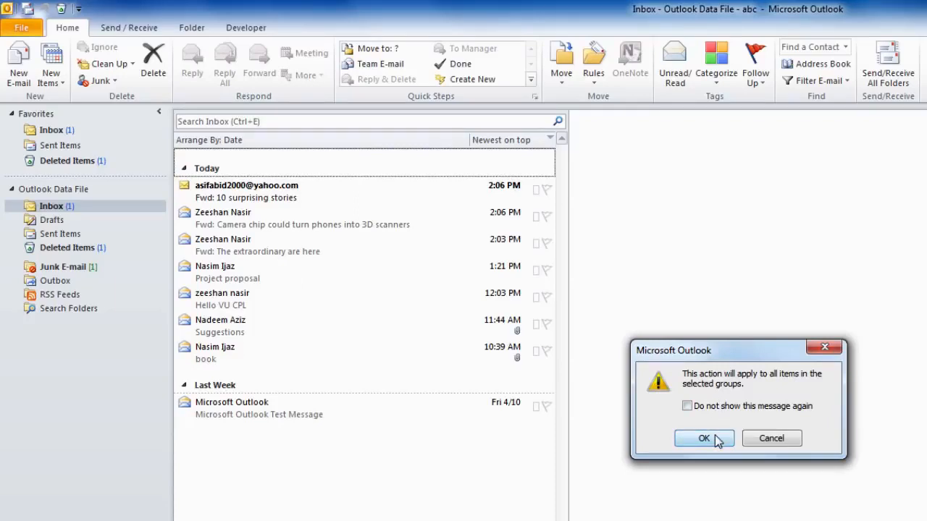
{"action": "left_click", "coordinate": [704, 438]}
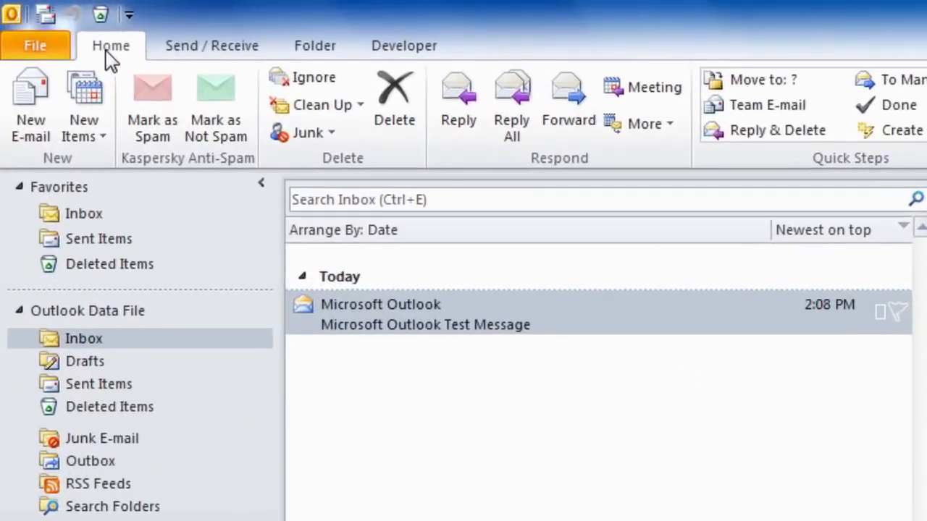
{"action": "left_click", "coordinate": [33, 139]}
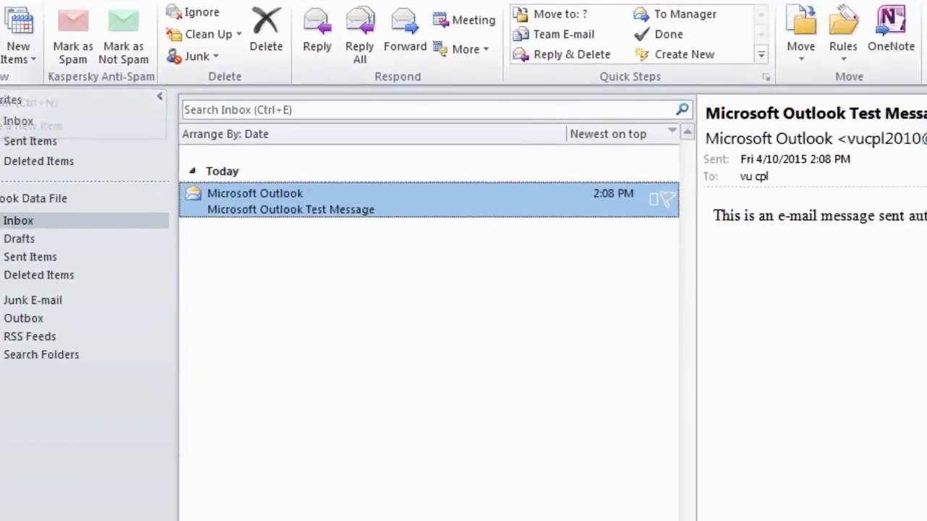
Send the admissions office an e-mail titled 'Last Date of Admission?' asking the last MBA admission date
{"action": "left_click", "coordinate": [32, 139]}
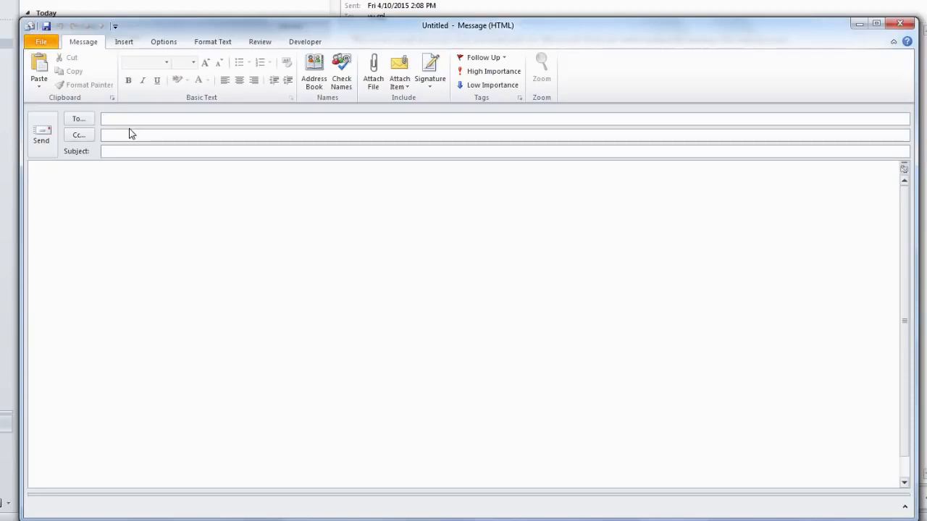
{"action": "left_click", "coordinate": [106, 152]}
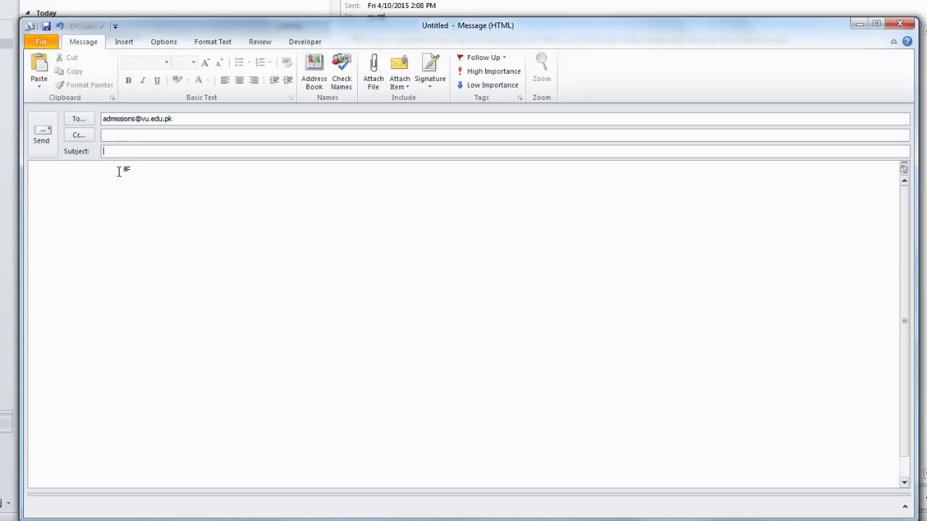
{"action": "type", "text": "Last Date of Admission?"}
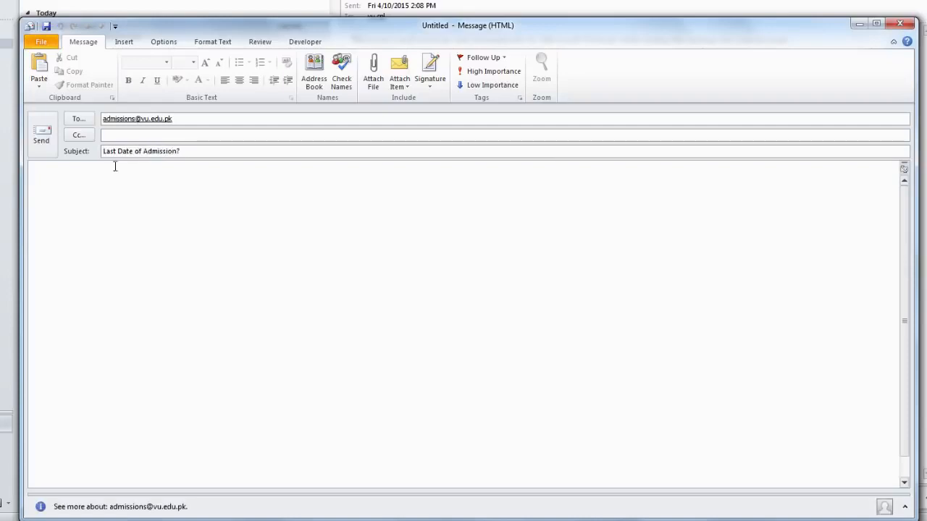
{"action": "left_click", "coordinate": [98, 172]}
{"action": "type", "text": "Dear Sir,"}
{"action": "key", "text": "Return"}
{"action": "key", "text": "Return"}
{"action": "type", "text": "I want to know wh"}
{"action": "type", "text": "at is the last date of admission "}
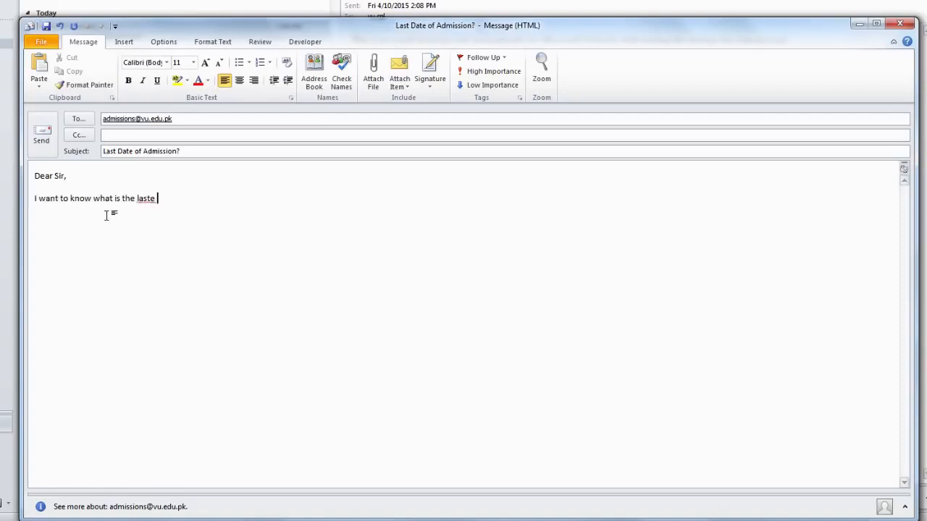
{"action": "type", "text": "for MBA."}
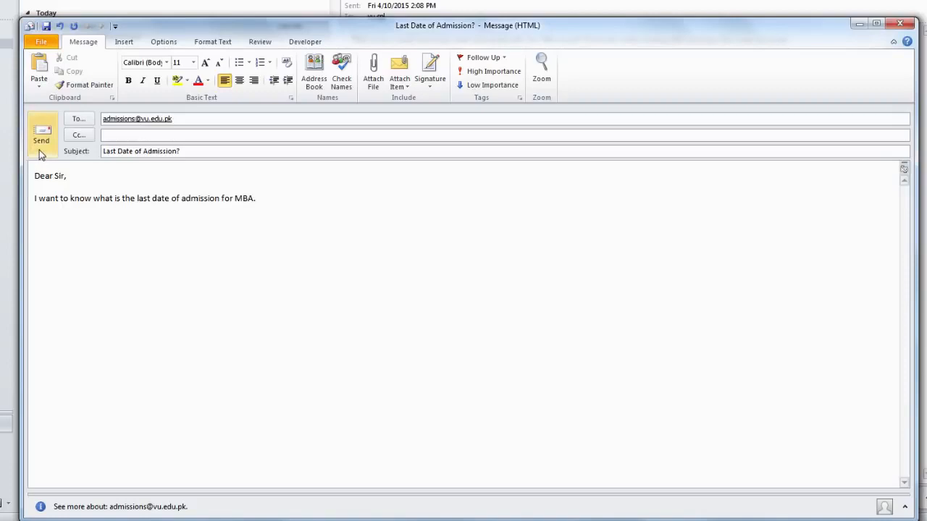
{"action": "left_click", "coordinate": [39, 152]}
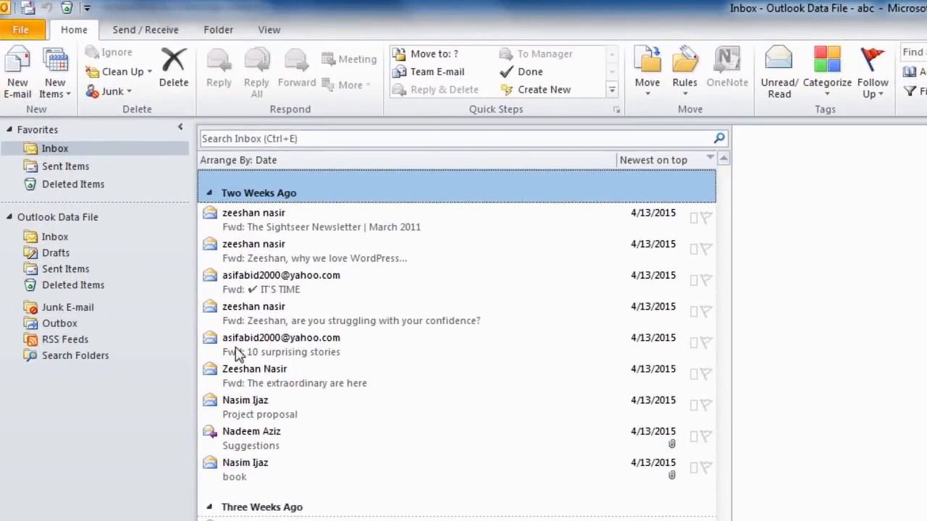
Open the Inbox and preview the forwarded 'why we love WordPress' message
{"action": "left_click", "coordinate": [55, 240]}
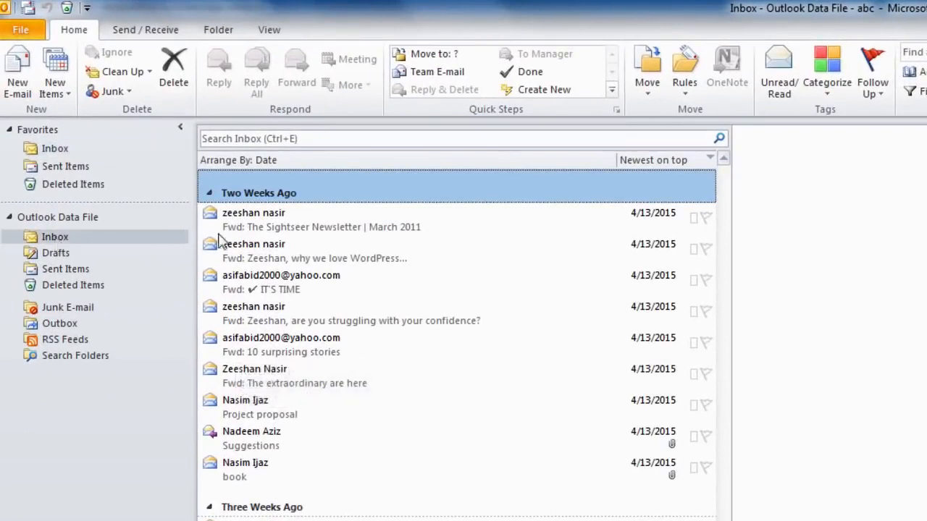
{"action": "left_click", "coordinate": [248, 260]}
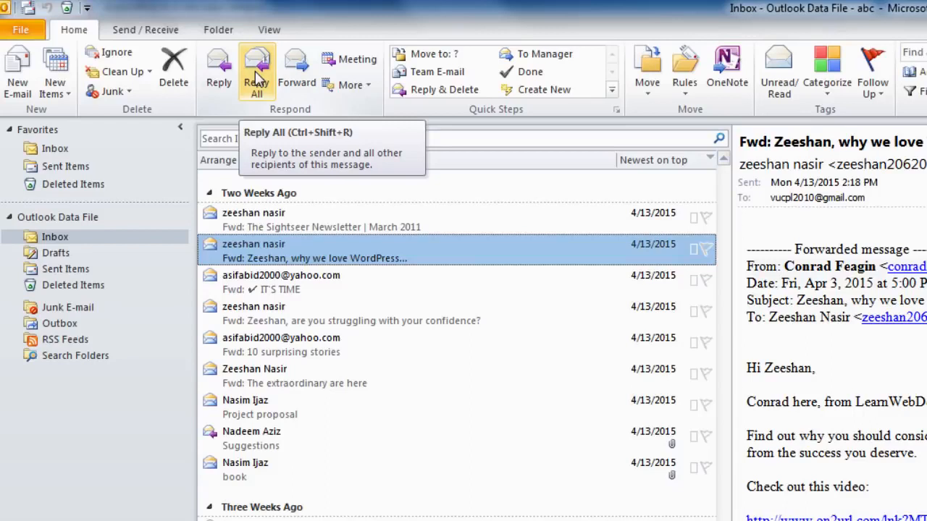
Reply to the WordPress sender with a greeting and 'Thank you very much for your response.', then send
{"action": "left_click", "coordinate": [217, 82]}
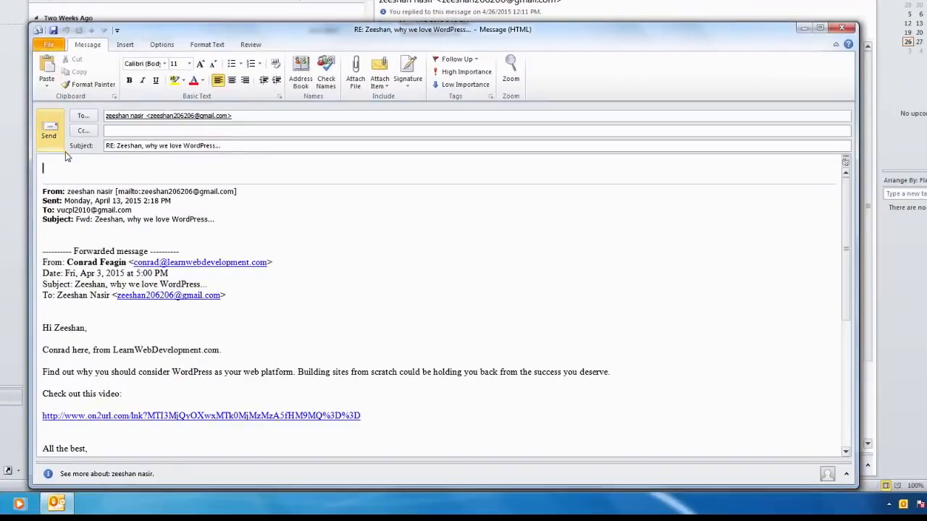
{"action": "type", "text": "Dear Zeeshan,"}
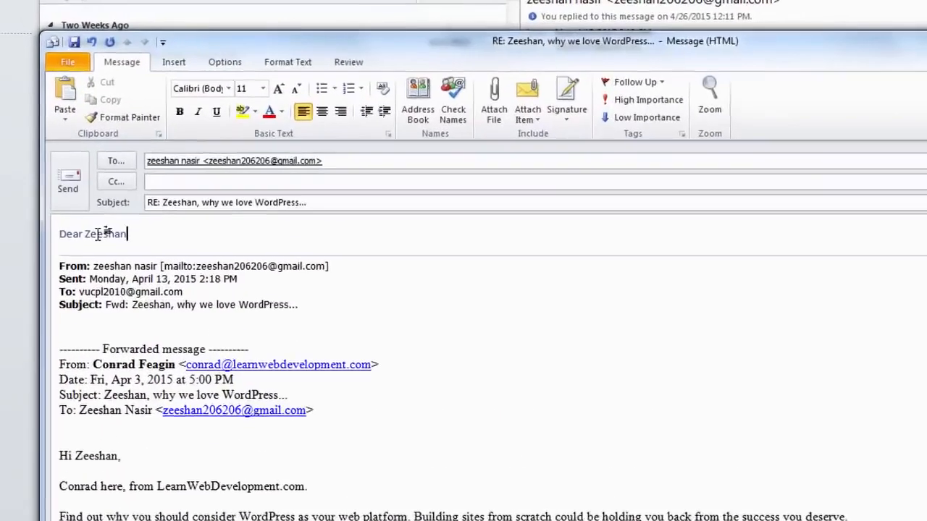
{"action": "key", "text": "Return"}
{"action": "type", "text": "Thank you very much"}
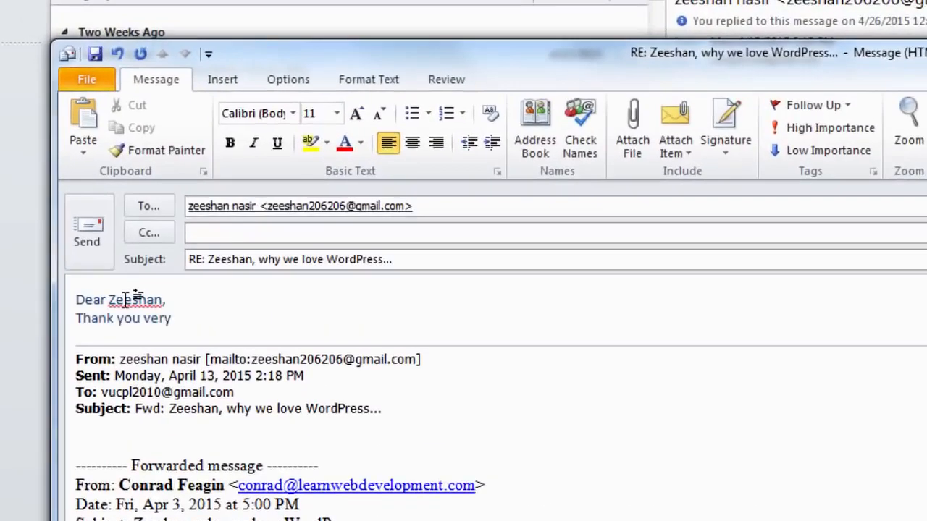
{"action": "type", "text": " for your response."}
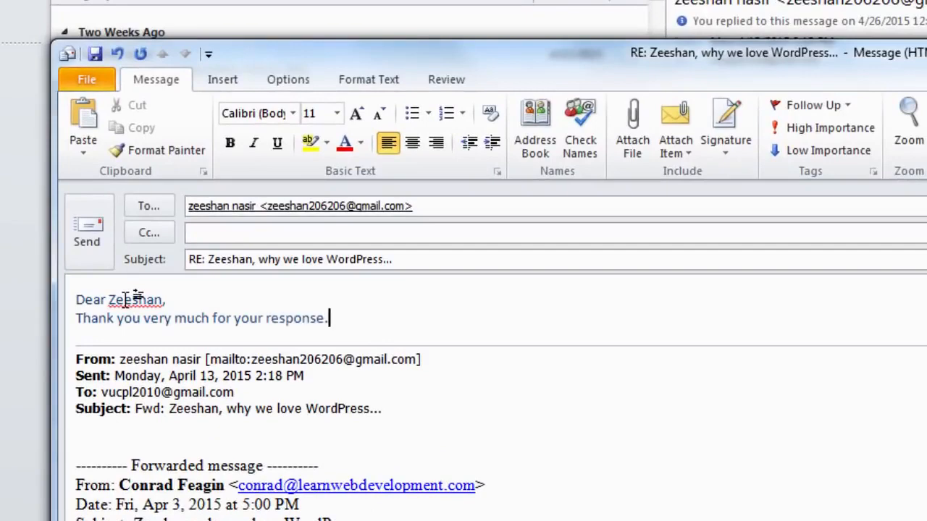
{"action": "left_click", "coordinate": [87, 233]}
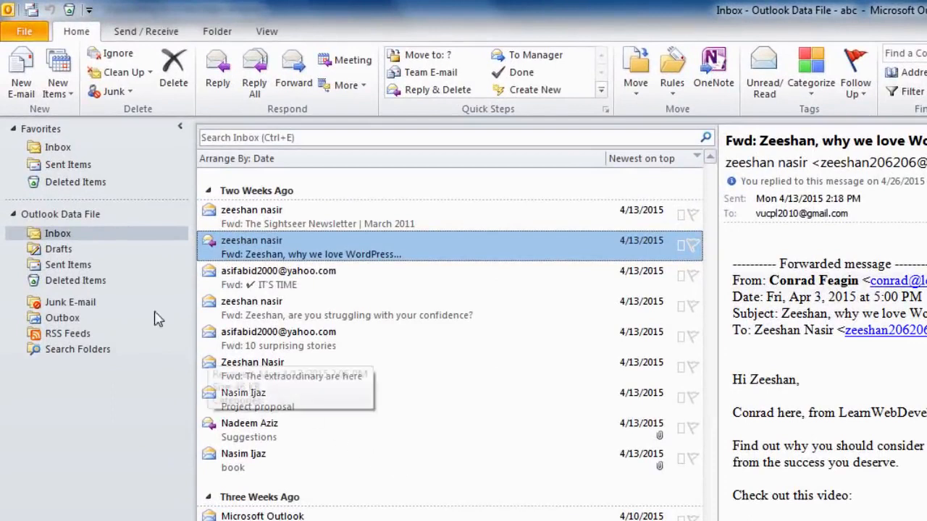
Check the reply in Sent Items, go back to the Inbox, and open the File Info page
{"action": "left_click", "coordinate": [68, 265]}
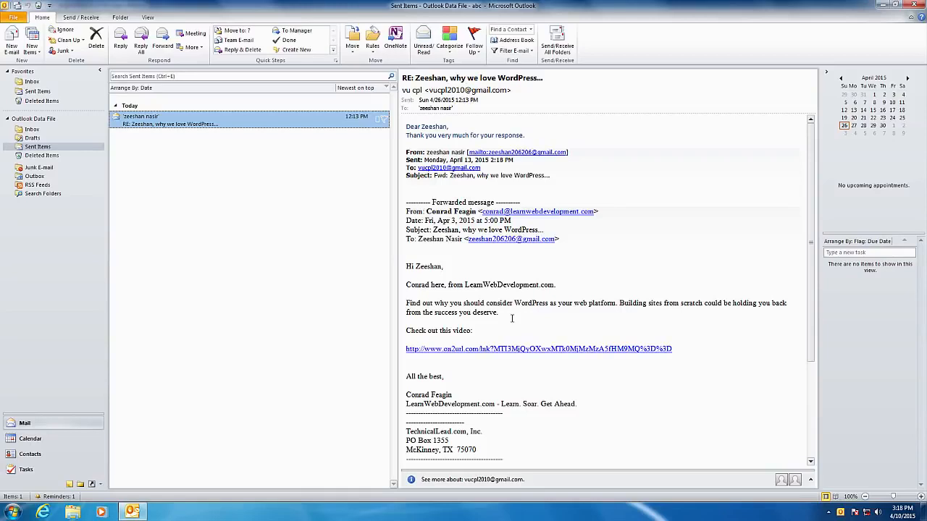
{"action": "left_click", "coordinate": [19, 131]}
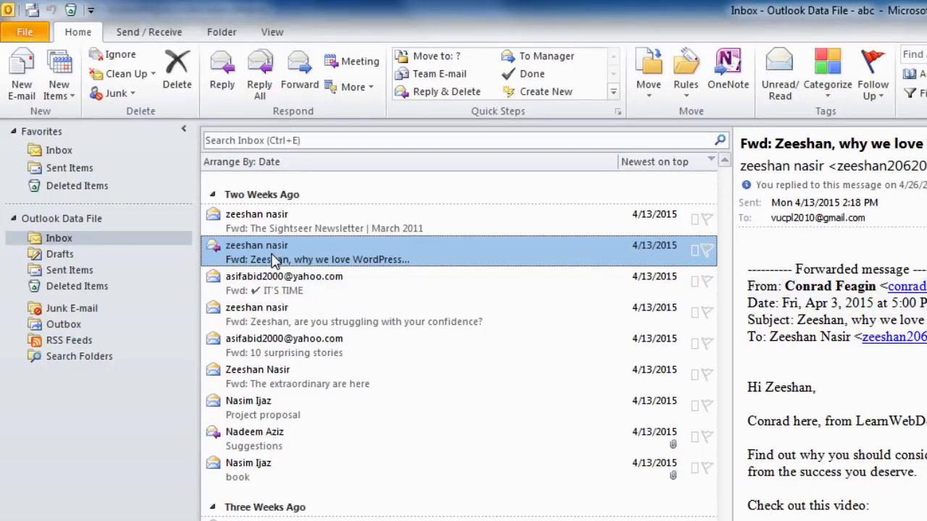
{"action": "left_click", "coordinate": [24, 34]}
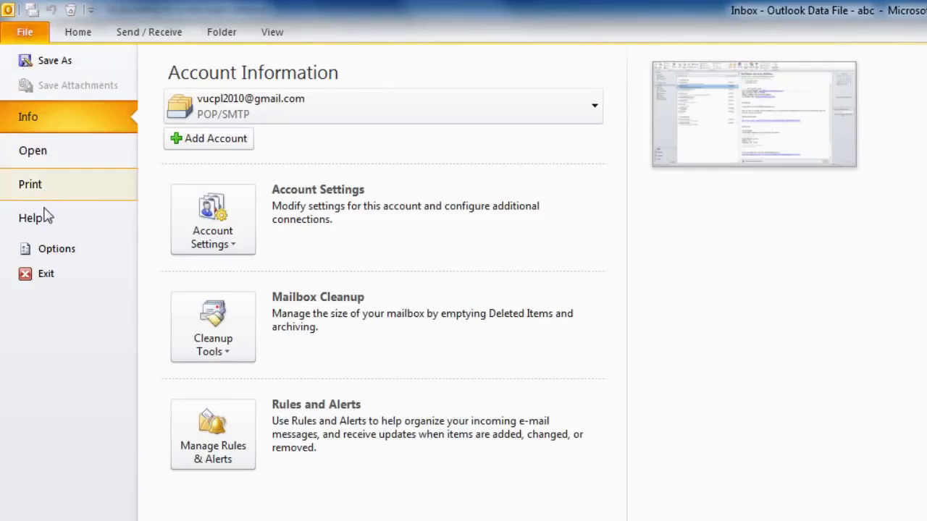
In Mail options, set 'When replying to a message' to 'Do not include original message' and save
{"action": "left_click", "coordinate": [55, 250]}
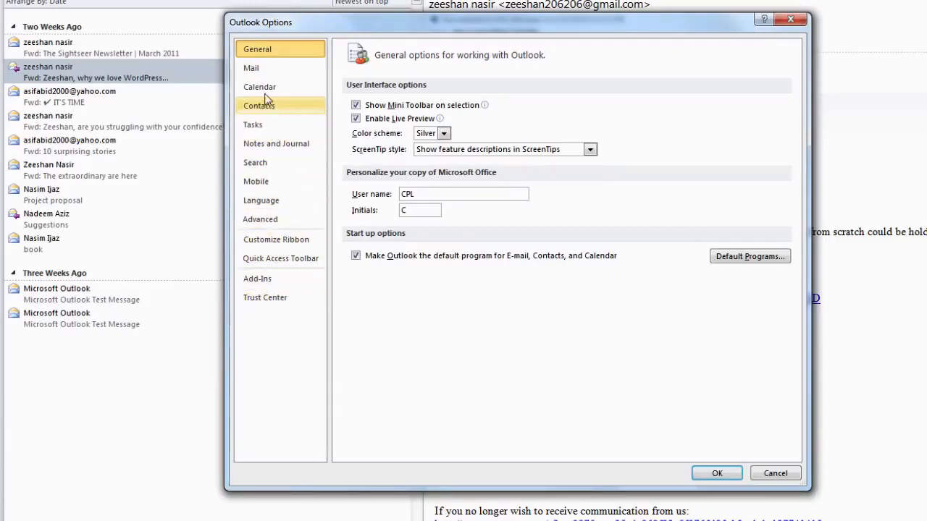
{"action": "left_click", "coordinate": [256, 72]}
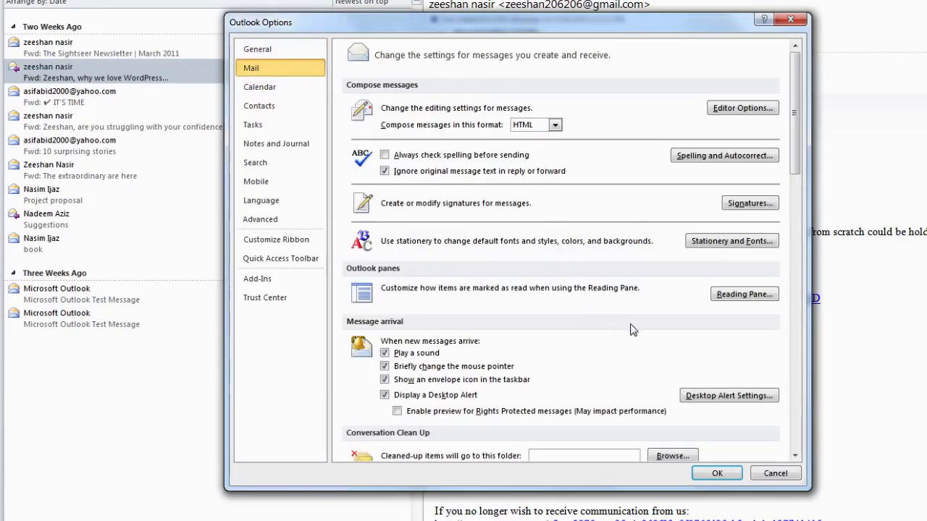
{"action": "scroll", "coordinate": [798, 189], "scroll_direction": "down", "scroll_amount": 5}
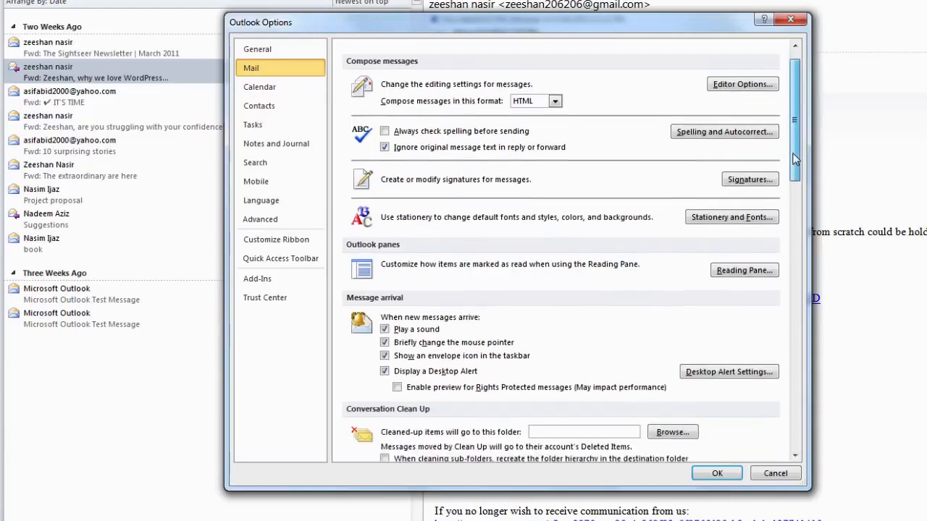
{"action": "left_click_drag", "start_coordinate": [797, 190], "coordinate": [805, 287]}
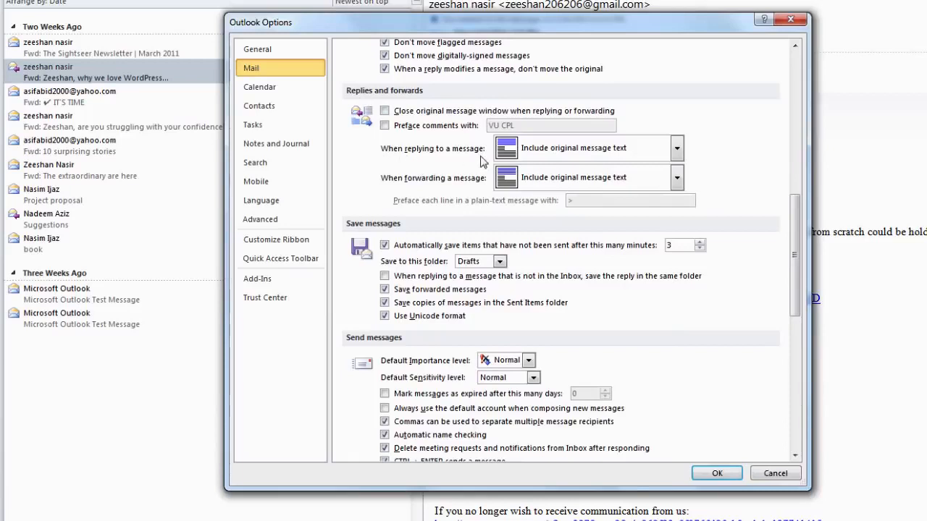
{"action": "left_click", "coordinate": [676, 148]}
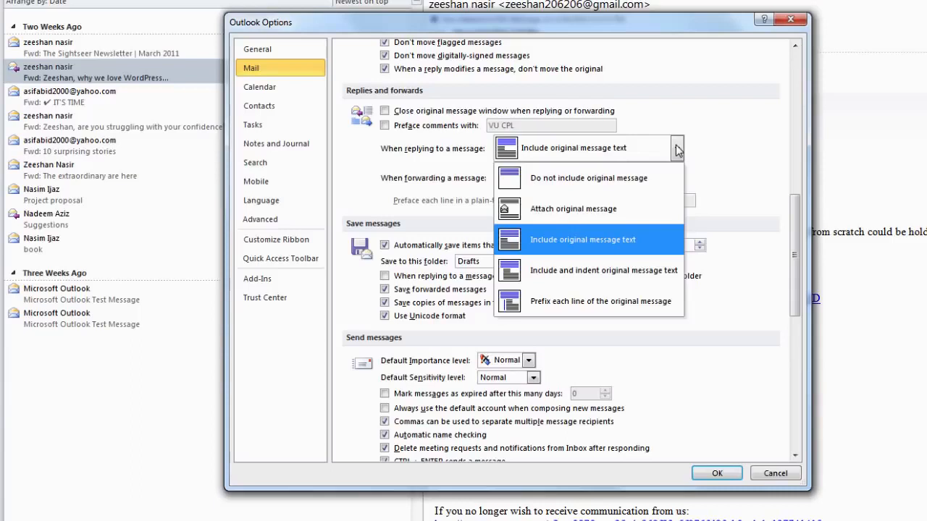
{"action": "left_click", "coordinate": [659, 186]}
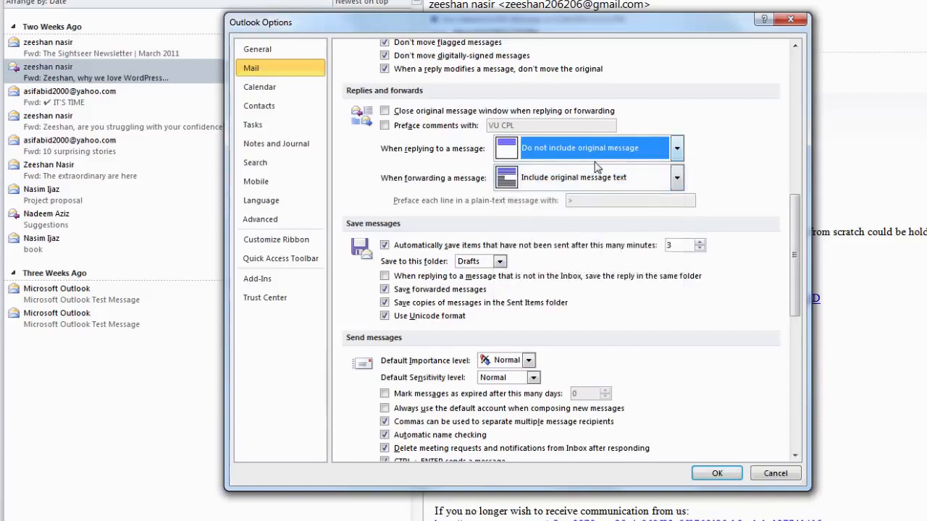
{"action": "left_click", "coordinate": [677, 149]}
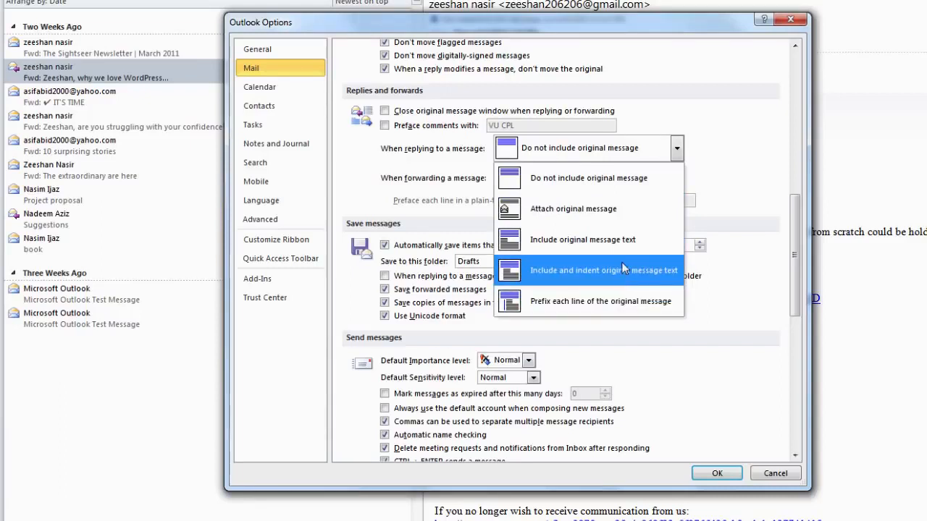
{"action": "left_click", "coordinate": [594, 180]}
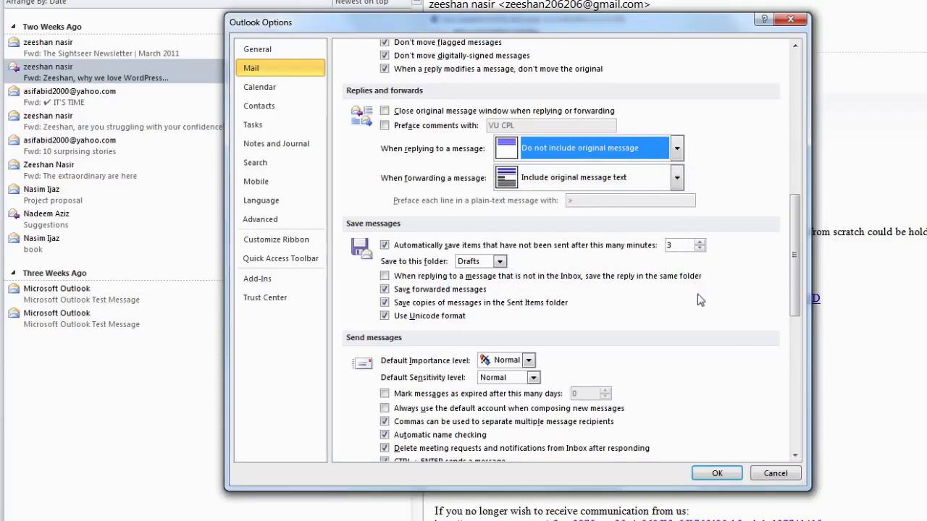
{"action": "left_click", "coordinate": [717, 473]}
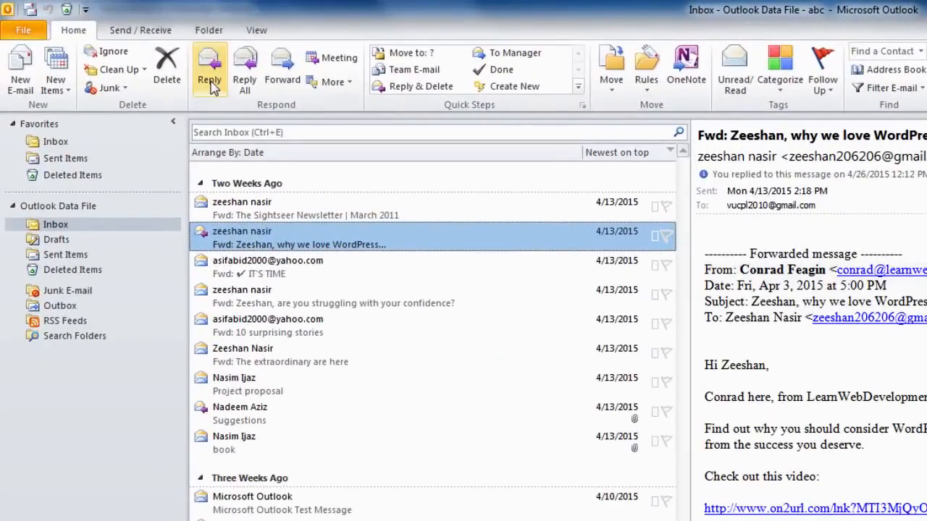
Start a reply to the WordPress message to test the new reply setting
{"action": "left_click", "coordinate": [210, 73]}
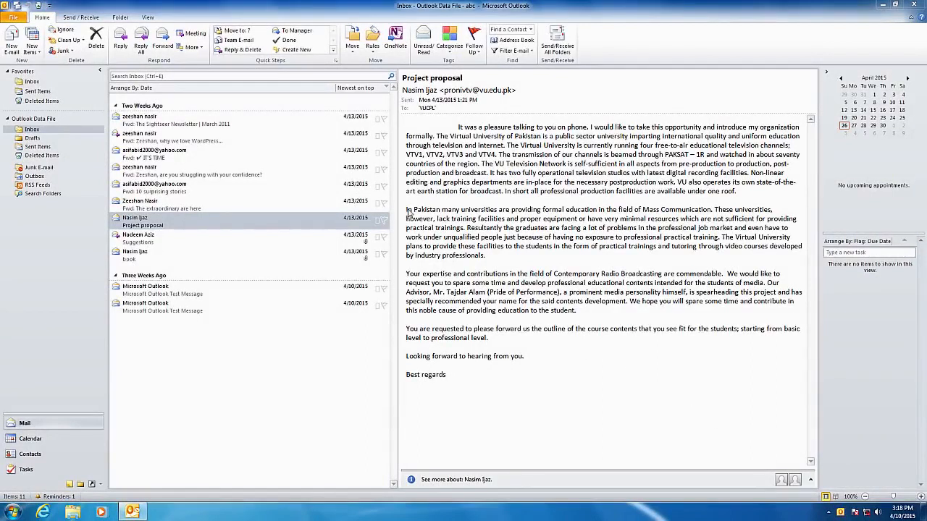
Copy the Project proposal paragraph beginning 'In Pakistan many universities'
{"action": "left_click_drag", "start_coordinate": [406, 209], "coordinate": [498, 253]}
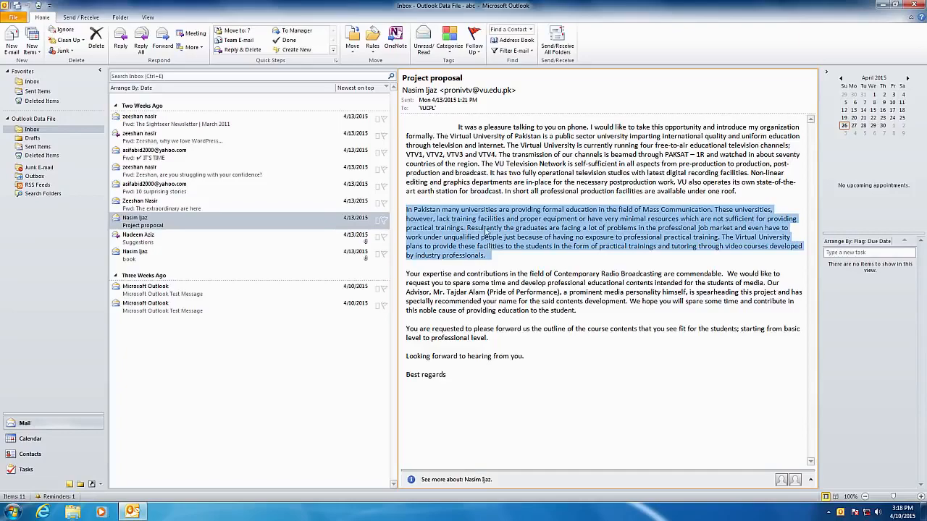
{"action": "right_click", "coordinate": [486, 230]}
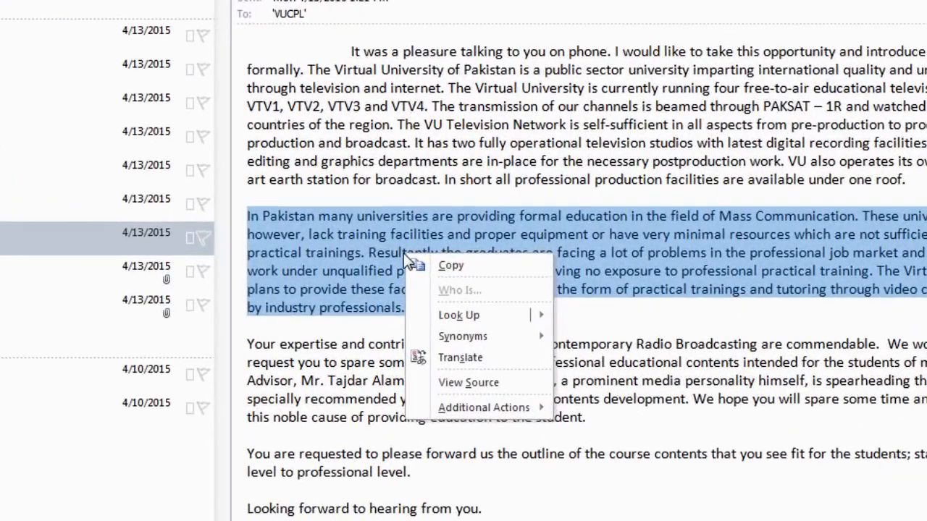
{"action": "left_click", "coordinate": [459, 267]}
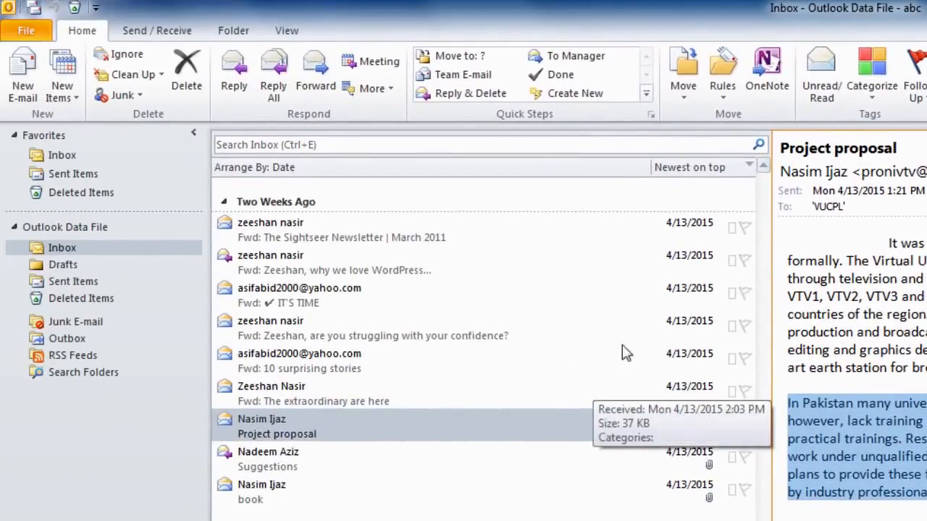
Paste the paragraph into a new e-mail using Keep Source Formatting
{"action": "left_click", "coordinate": [22, 72]}
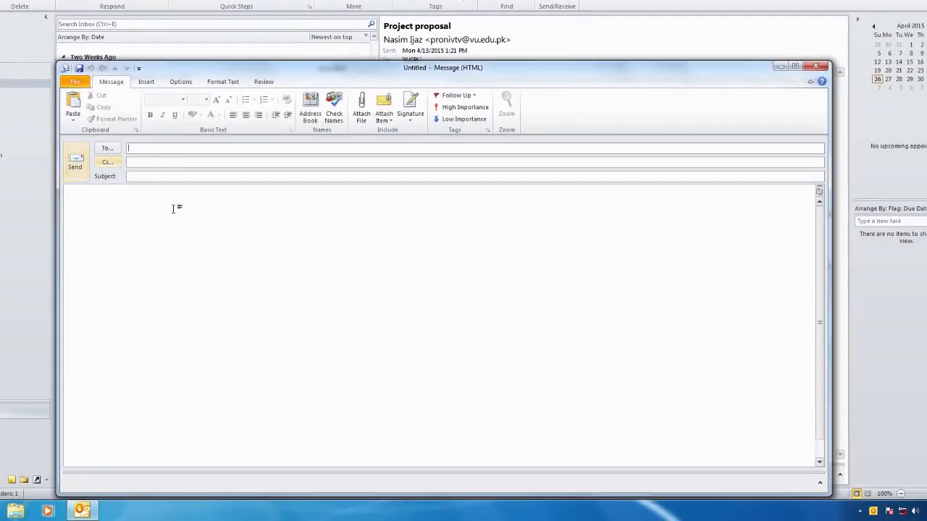
{"action": "right_click", "coordinate": [112, 208]}
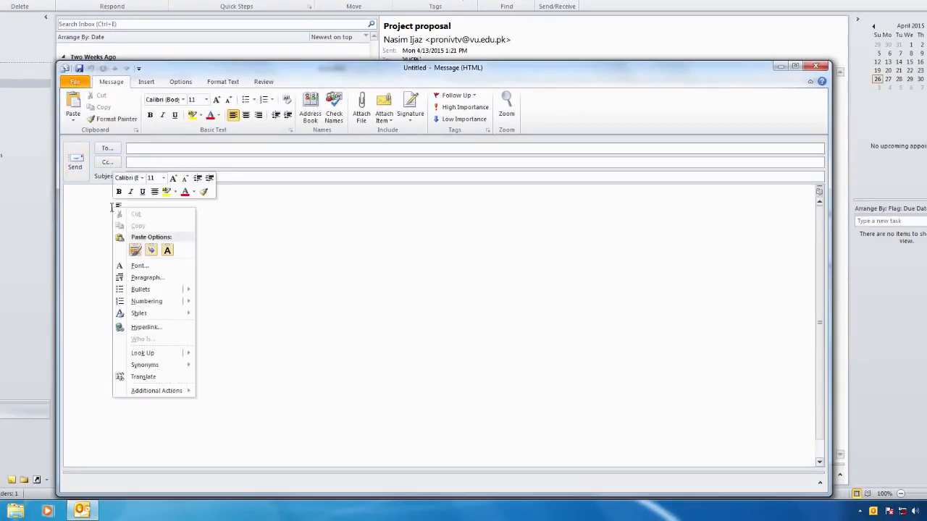
{"action": "left_click", "coordinate": [136, 250]}
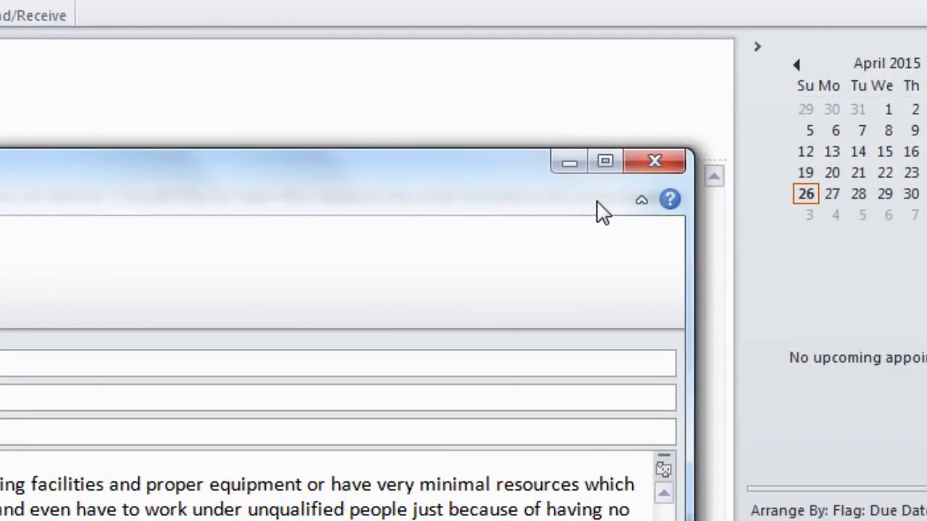
Close the new message and start a reply to the 'are you struggling with your confidence?' message
{"action": "left_click", "coordinate": [648, 161]}
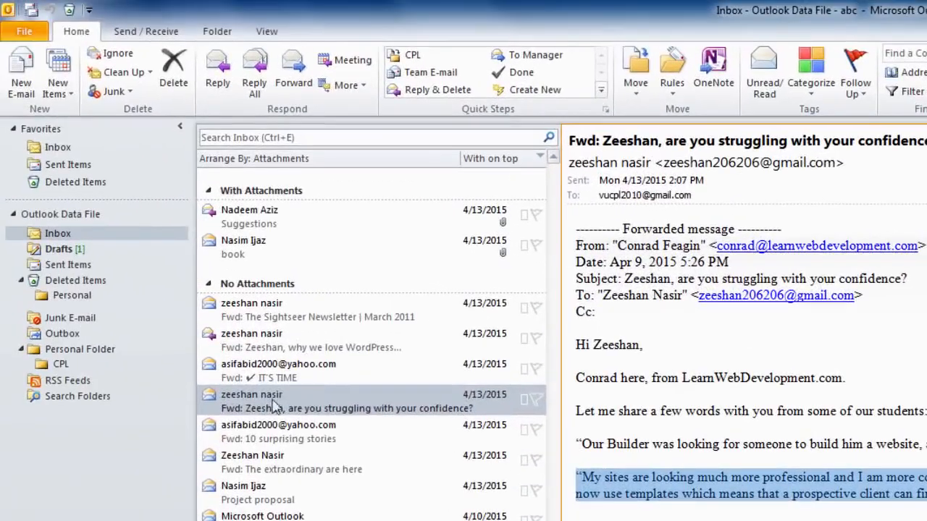
{"action": "left_click", "coordinate": [239, 406]}
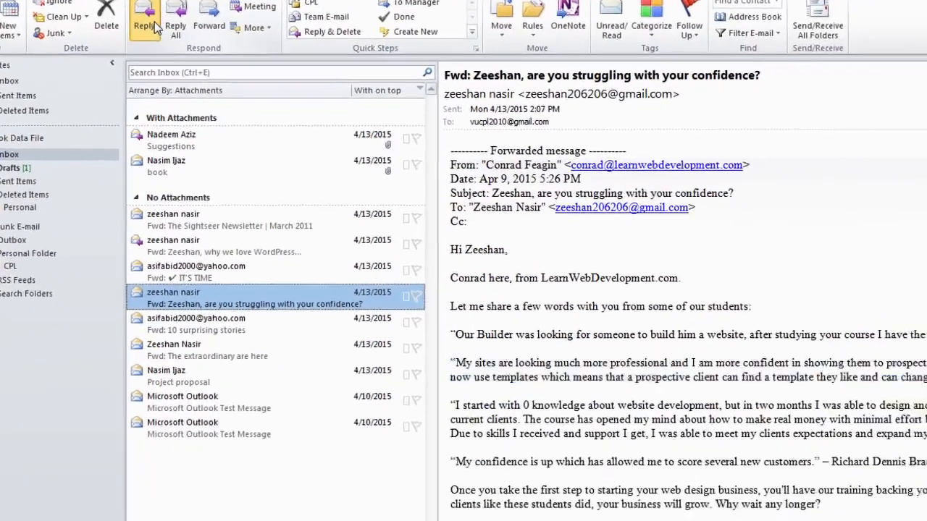
{"action": "left_click", "coordinate": [230, 85]}
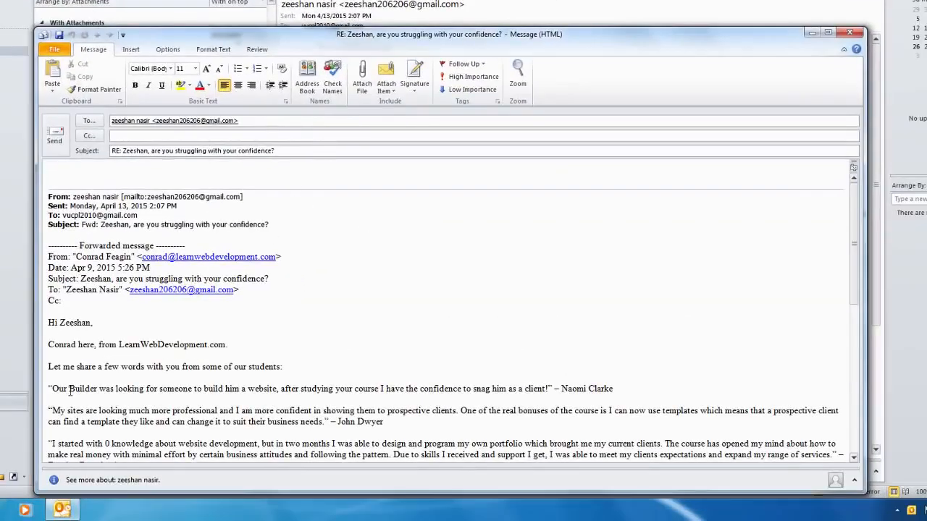
Cut the quoted testimonial paragraph beginning 'My sites are looking' from the reply
{"action": "left_click_drag", "start_coordinate": [47, 411], "coordinate": [377, 427]}
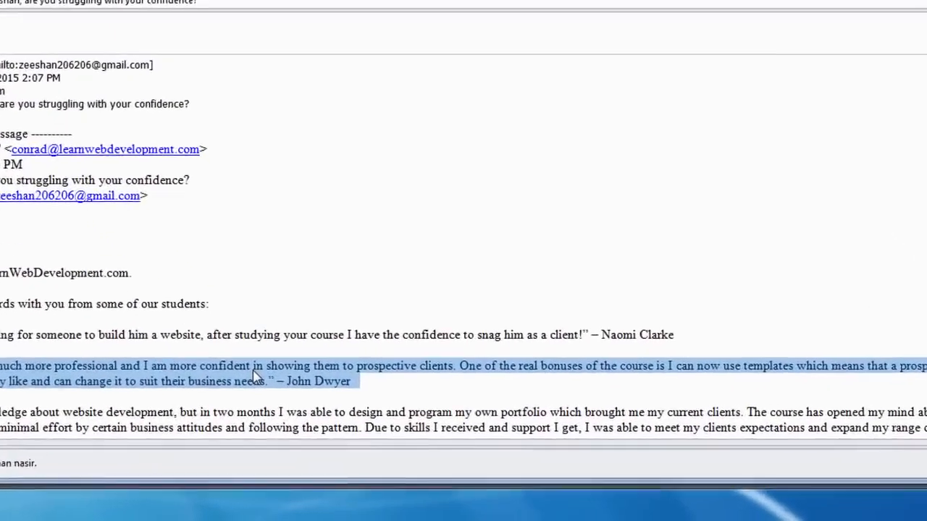
{"action": "right_click", "coordinate": [290, 397]}
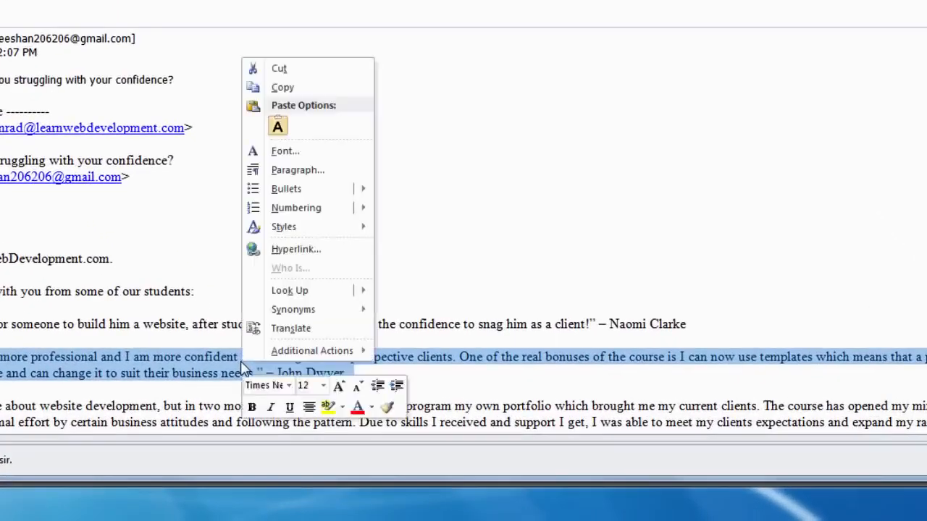
{"action": "left_click", "coordinate": [267, 70]}
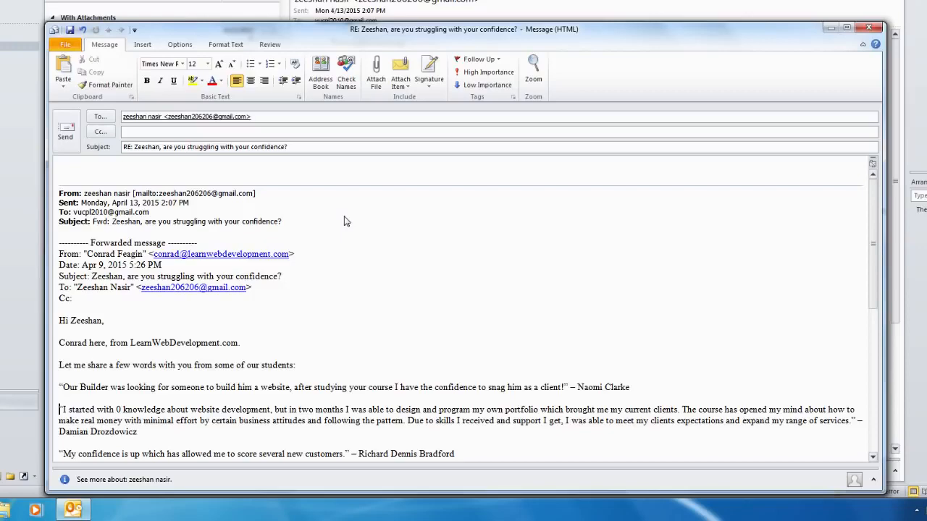
Paste the cut testimonial at the top of the reply body, keeping its source formatting
{"action": "left_click", "coordinate": [70, 167]}
{"action": "right_click", "coordinate": [70, 167]}
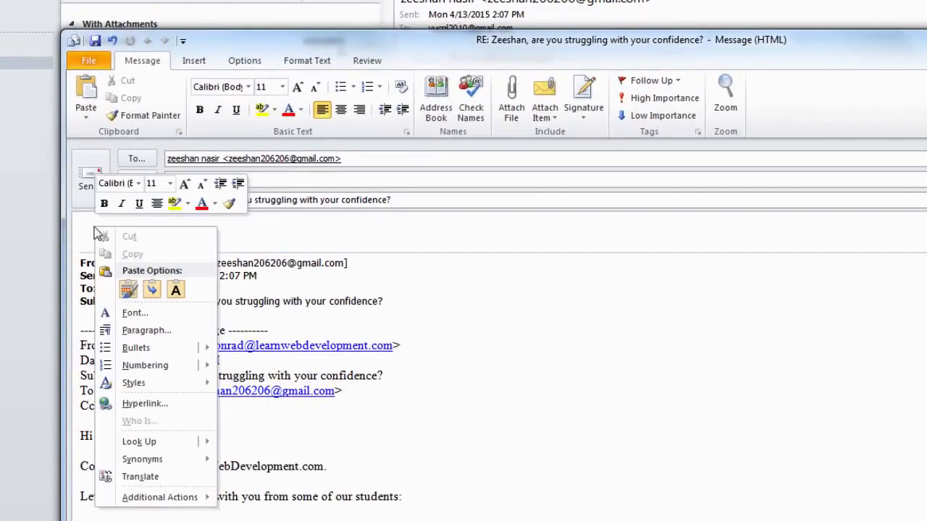
{"action": "left_click", "coordinate": [128, 289]}
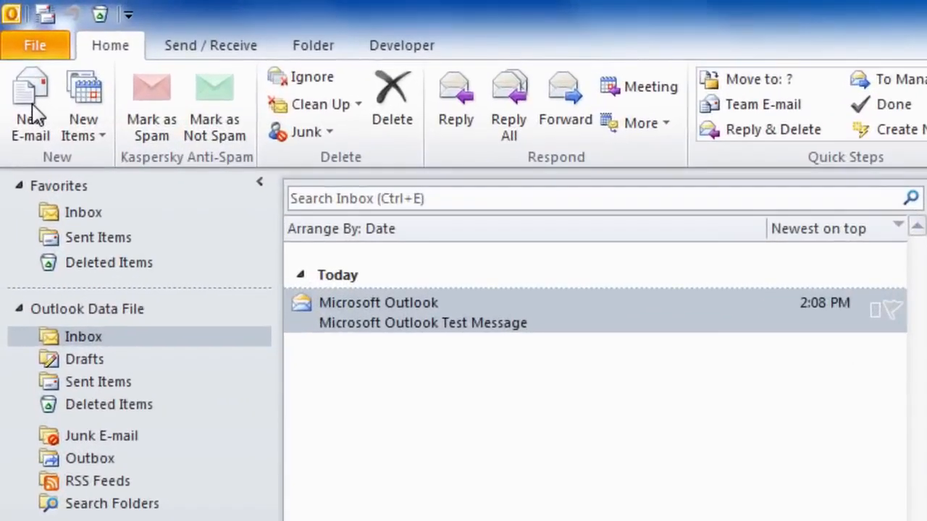
Start a new blank email and open the Signatures and Stationery settings from its Signature menu
{"action": "left_click", "coordinate": [32, 108]}
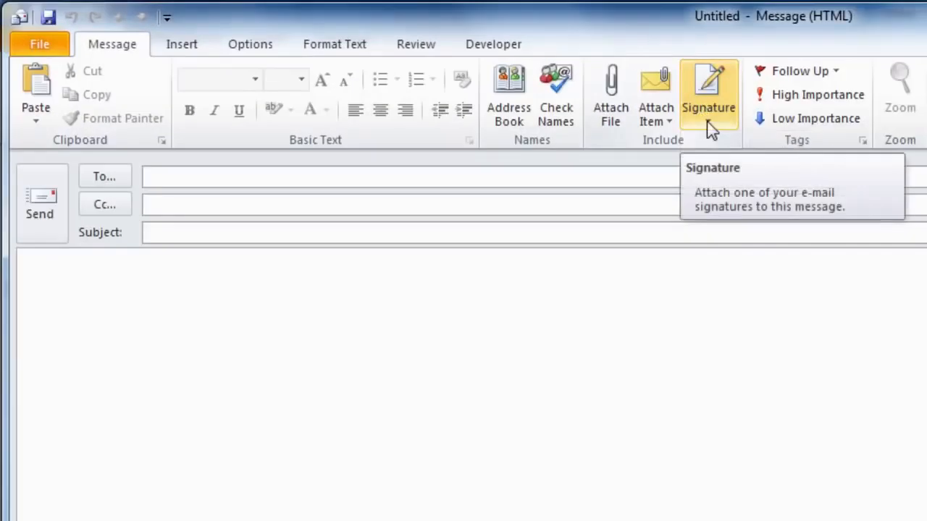
{"action": "left_click", "coordinate": [711, 129]}
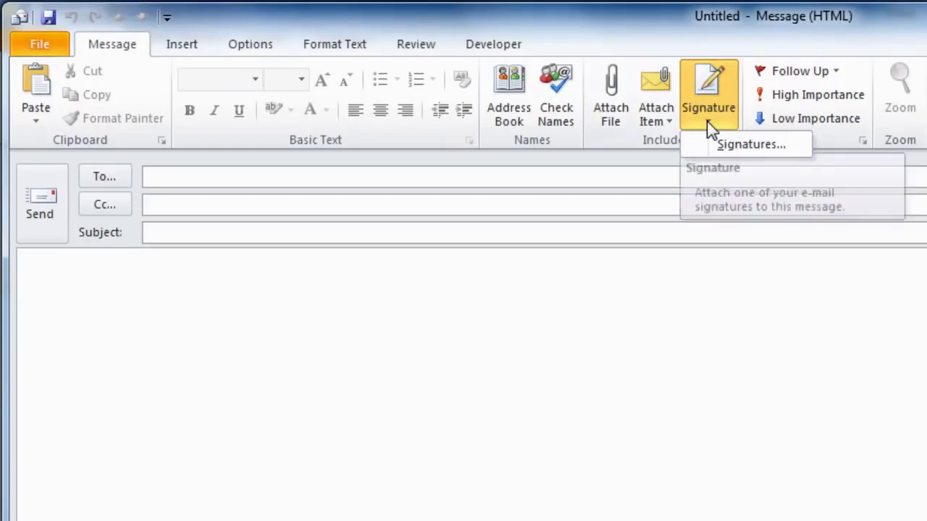
{"action": "left_click", "coordinate": [734, 148]}
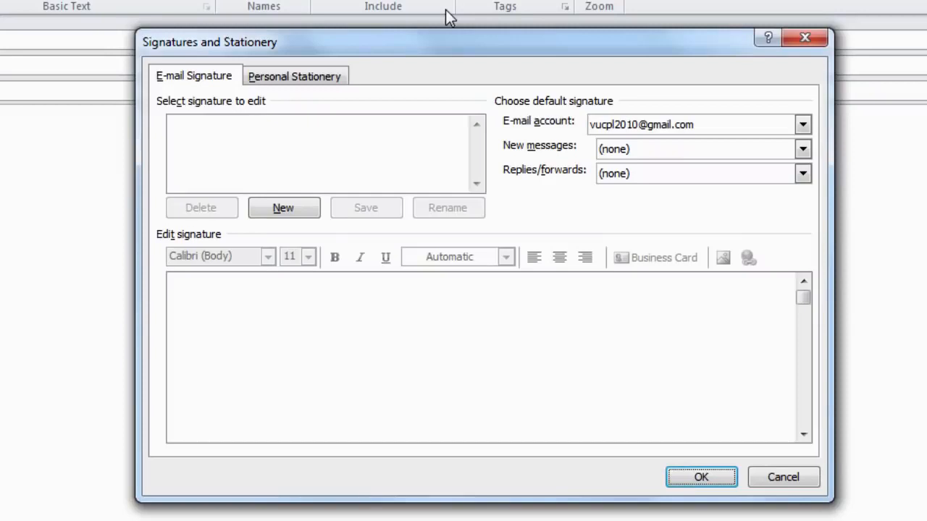
Create a new signature named 'CPL'
{"action": "left_click", "coordinate": [310, 208]}
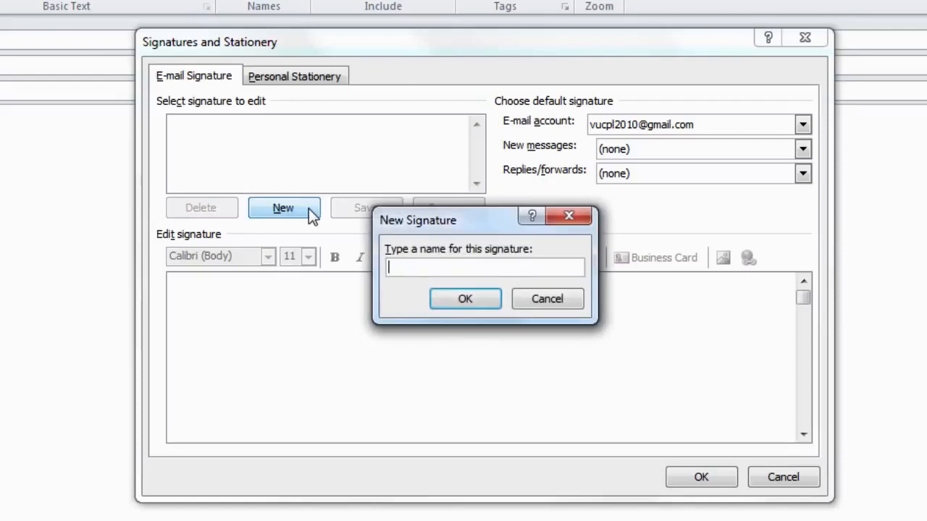
{"action": "type", "text": "CPL"}
{"action": "left_click", "coordinate": [454, 301]}
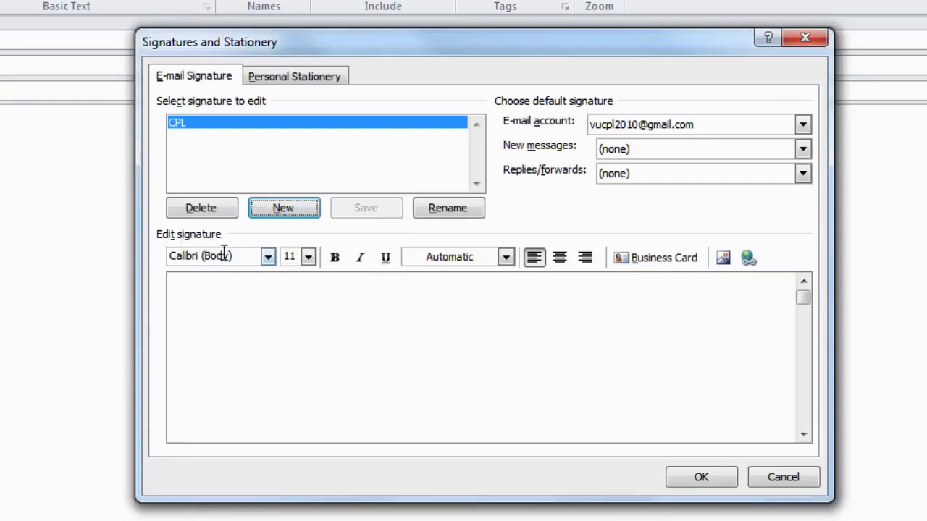
Enter the signature text on three lines: CPL, Virtual University of Pakistan, and the phone number
{"action": "left_click", "coordinate": [197, 285]}
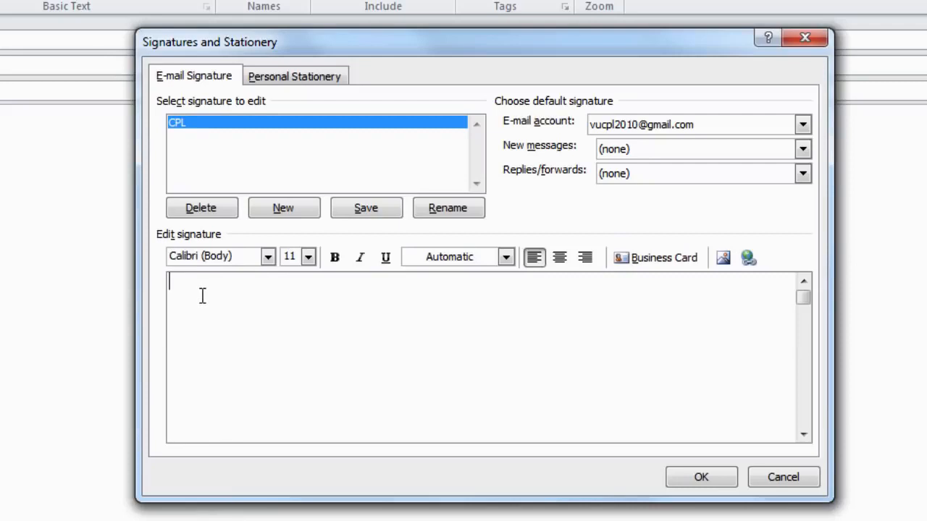
{"action": "type", "text": "CPL"}
{"action": "key", "text": "Return"}
{"action": "type", "text": "Virtual Univer"}
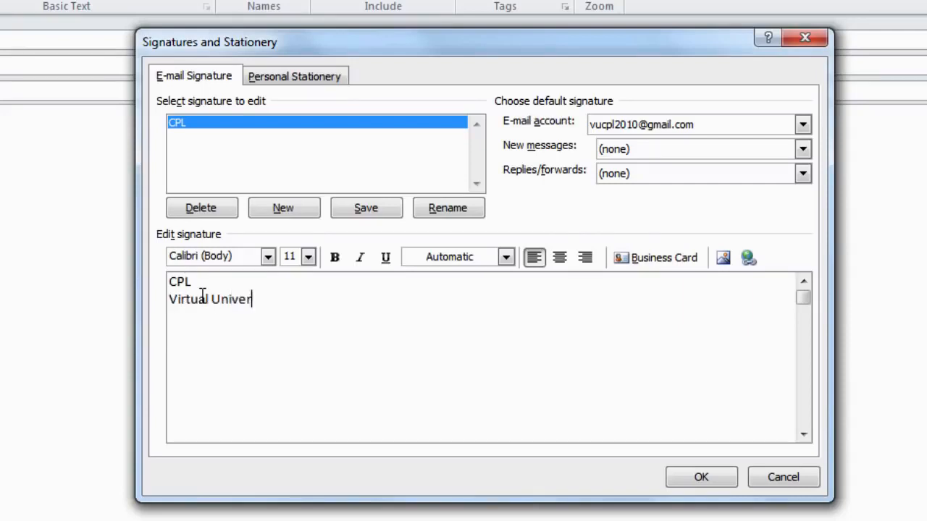
{"action": "type", "text": "sity of Pakistan"}
{"action": "key", "text": "Return"}
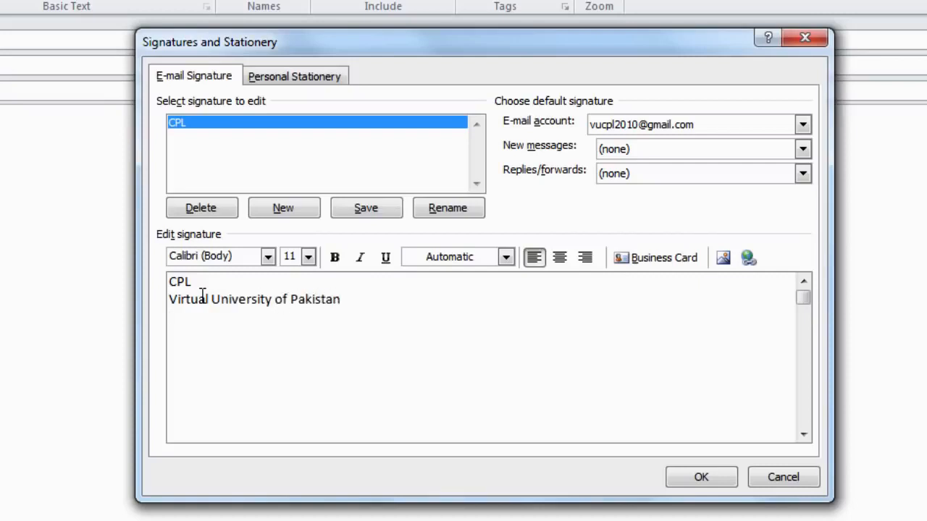
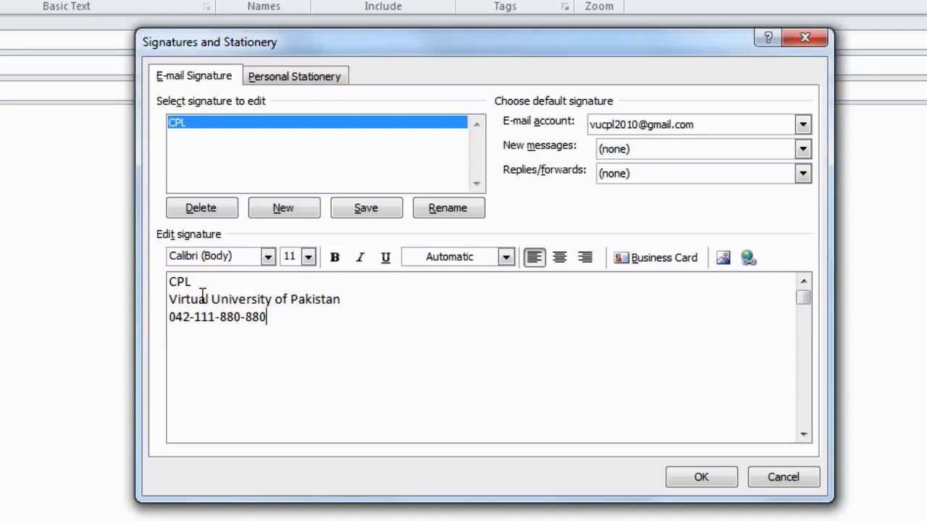
Format all three CPL signature lines as bold 14 pt and save the signature
{"action": "left_click_drag", "start_coordinate": [169, 281], "coordinate": [295, 320]}
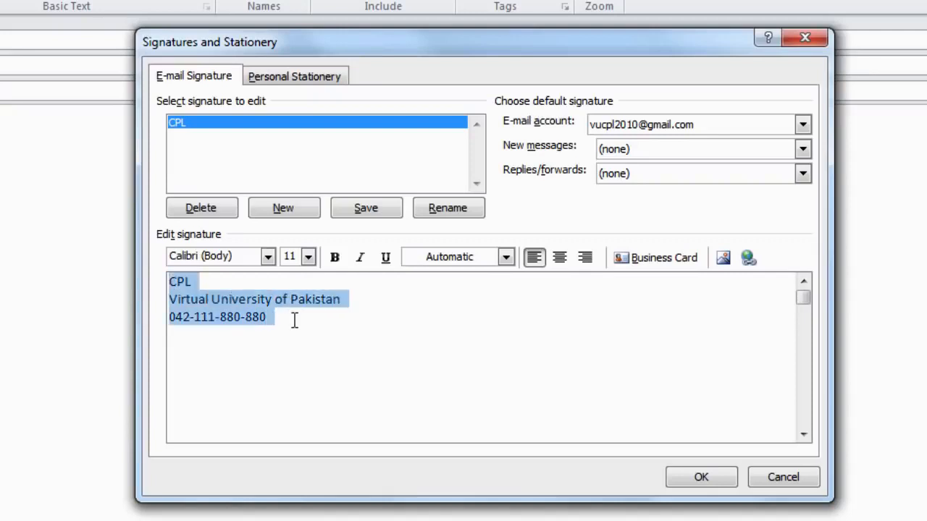
{"action": "left_click", "coordinate": [308, 258]}
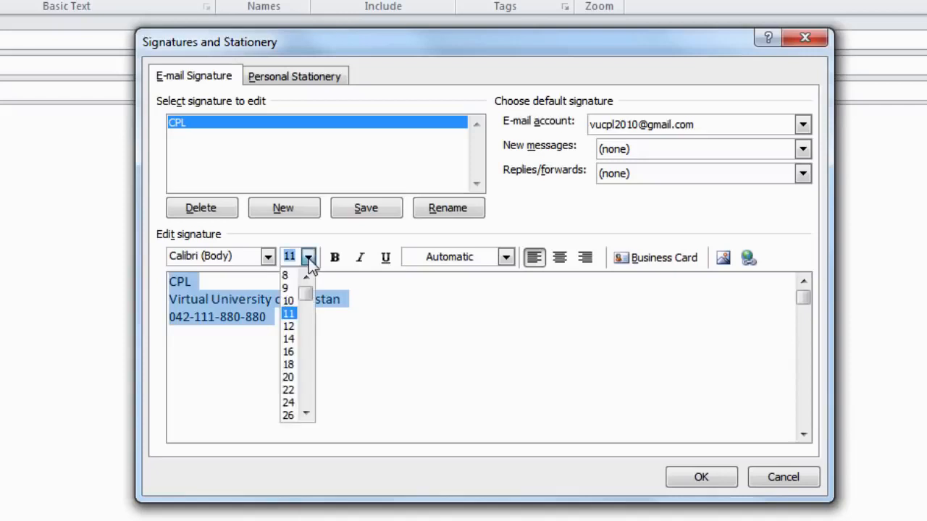
{"action": "left_click", "coordinate": [290, 339]}
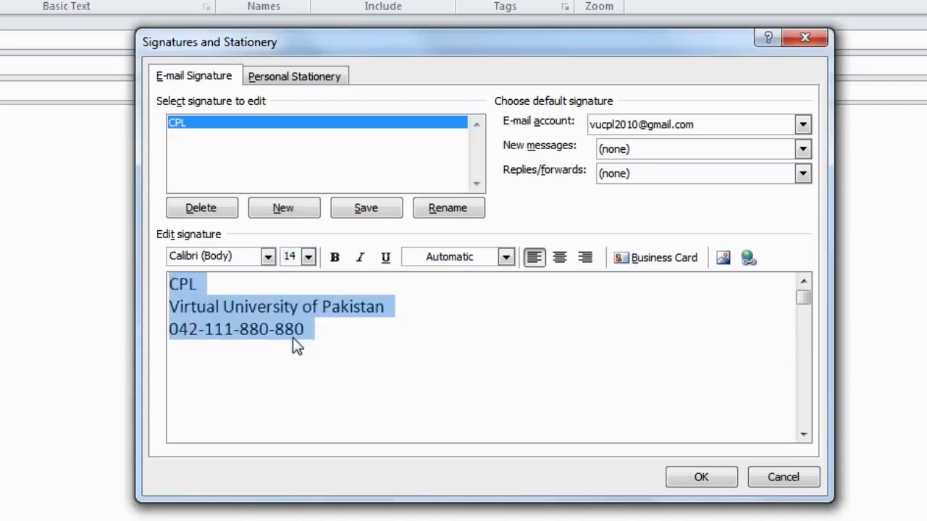
{"action": "left_click", "coordinate": [335, 258]}
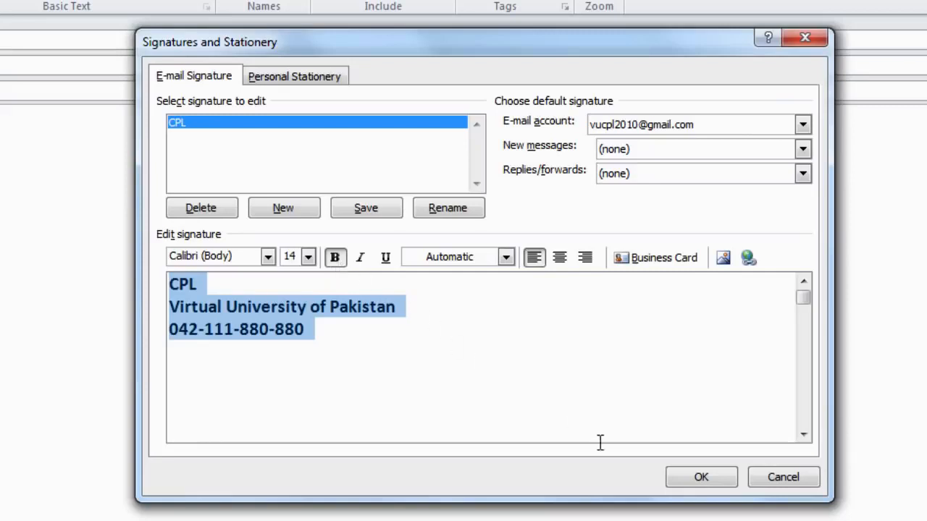
{"action": "left_click", "coordinate": [711, 482]}
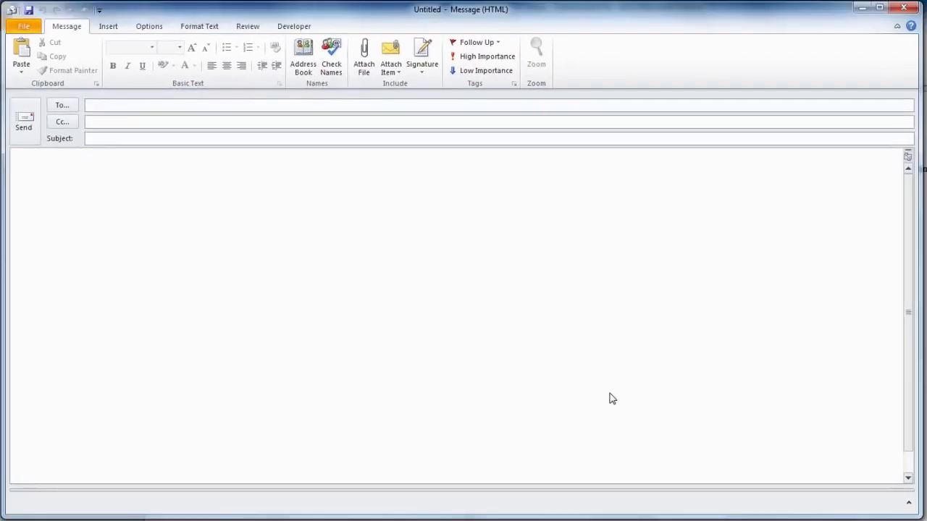
Accept the suggested recipient address in To and insert the CPL signature into the body
{"action": "key", "text": "ctrl+v"}
{"action": "key", "text": "Tab"}
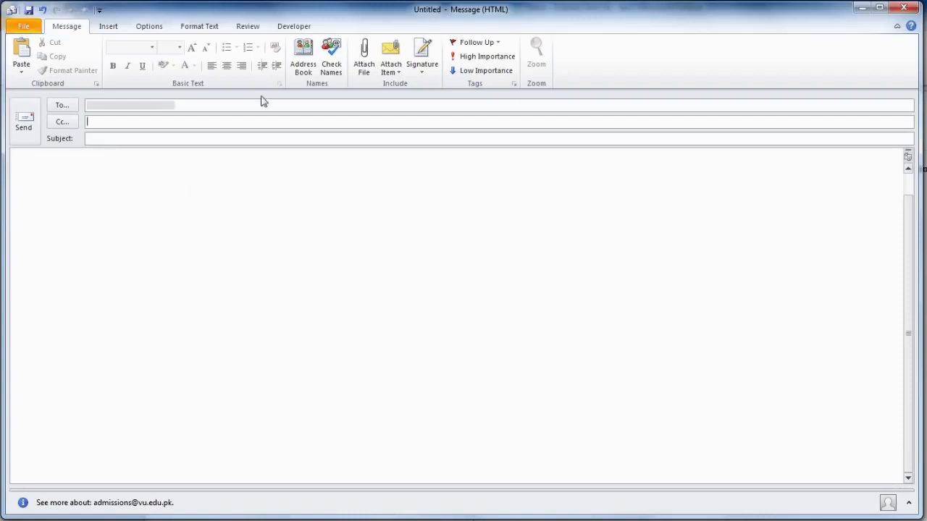
{"action": "left_click", "coordinate": [433, 60]}
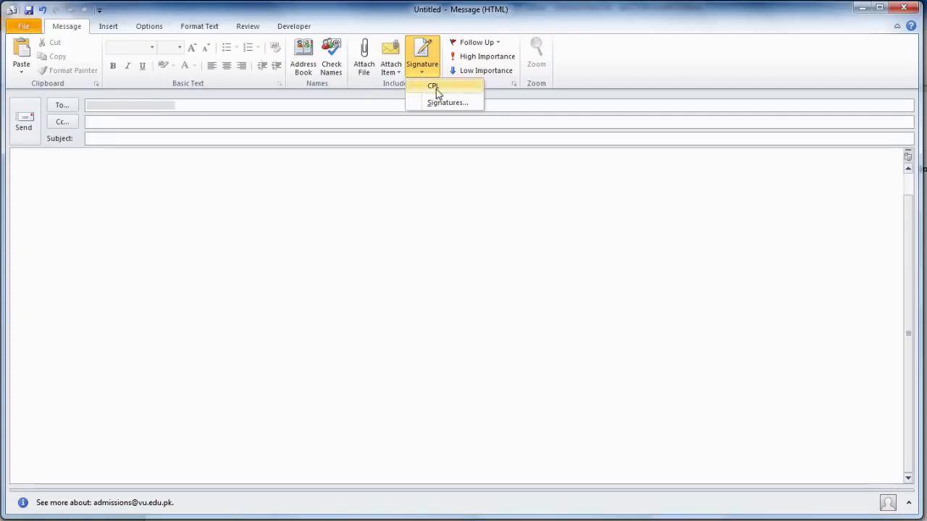
{"action": "left_click", "coordinate": [437, 87]}
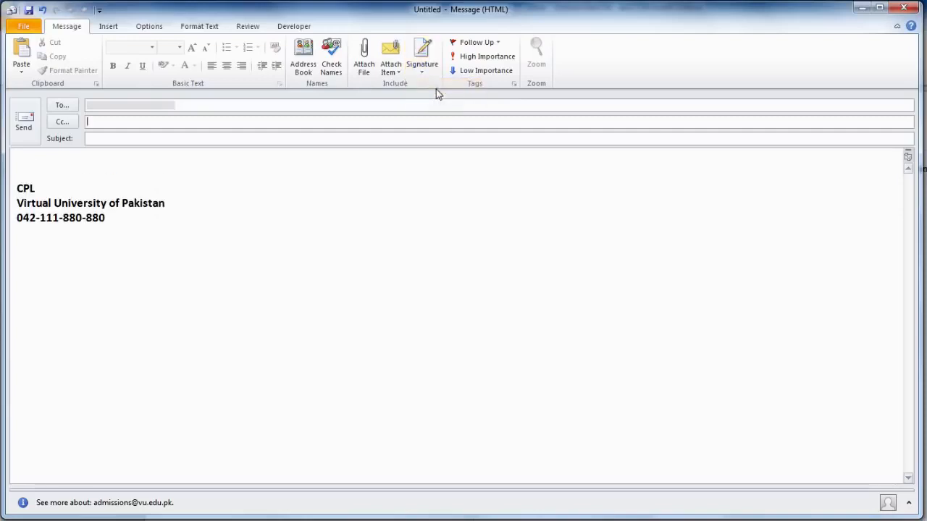
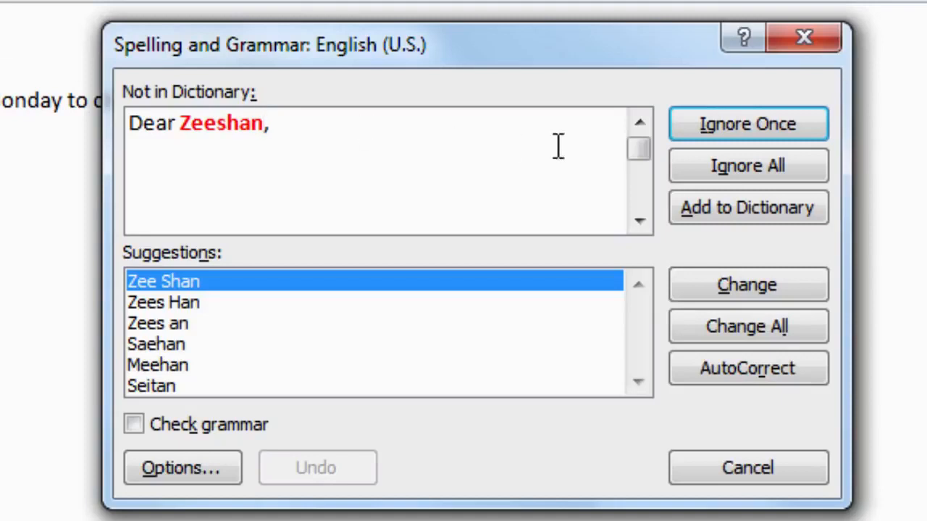
Ignore the flagged name, correct recived, enform and cume, and dismiss the spelling-complete notice
{"action": "left_click", "coordinate": [761, 171]}
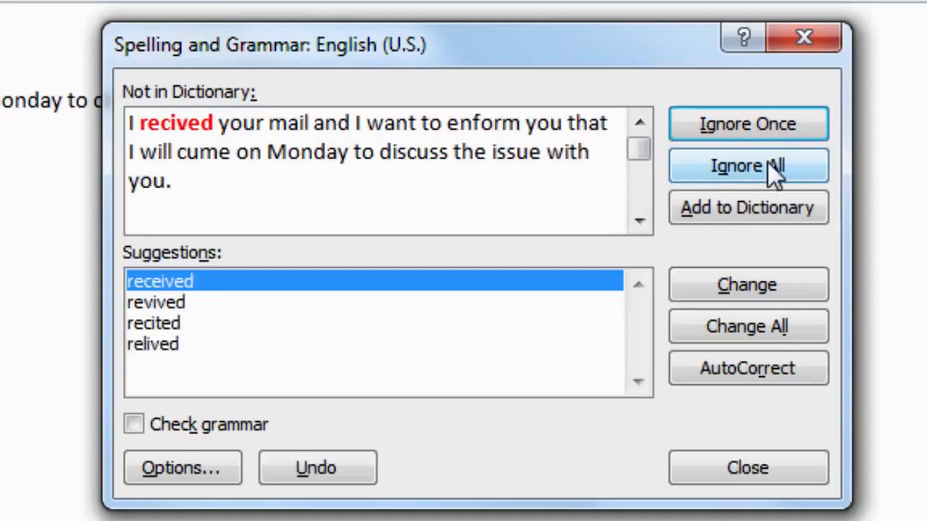
{"action": "left_click", "coordinate": [751, 286]}
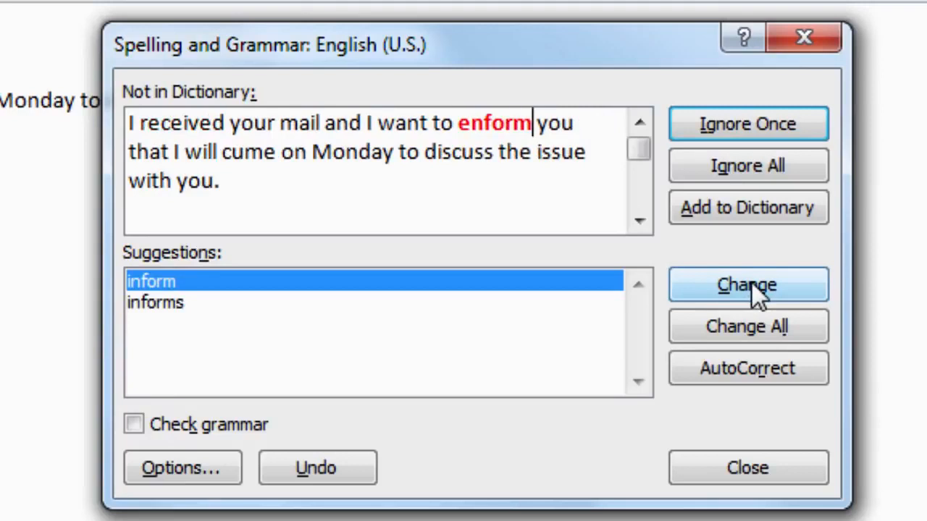
{"action": "left_click", "coordinate": [756, 291]}
{"action": "left_click", "coordinate": [754, 286]}
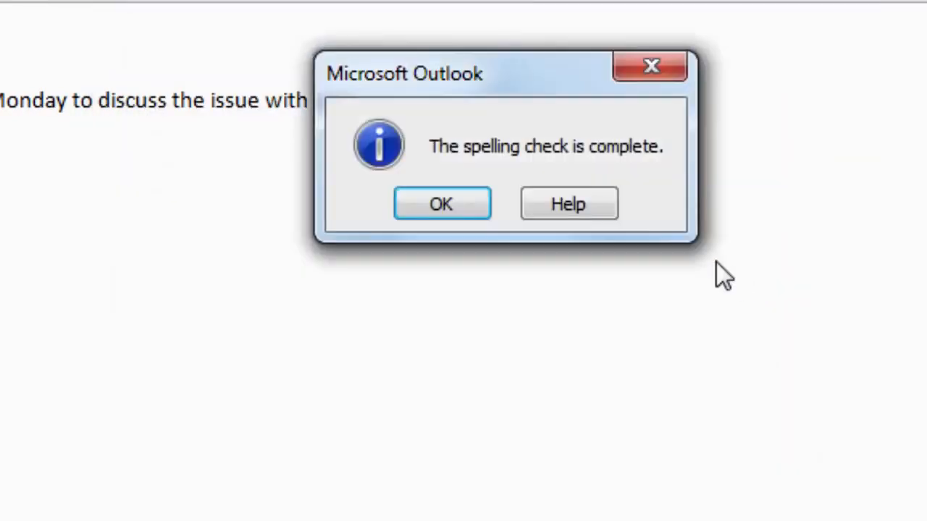
{"action": "left_click", "coordinate": [462, 215]}
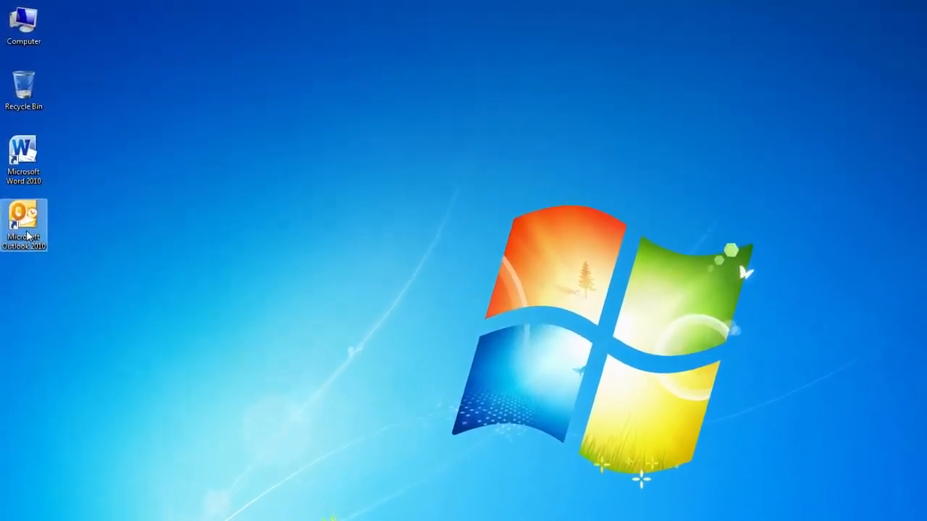
Launch Outlook 2010, open the book message, and open its BackToBasicsDraft.pdf attachment
{"action": "double_click", "coordinate": [27, 236]}
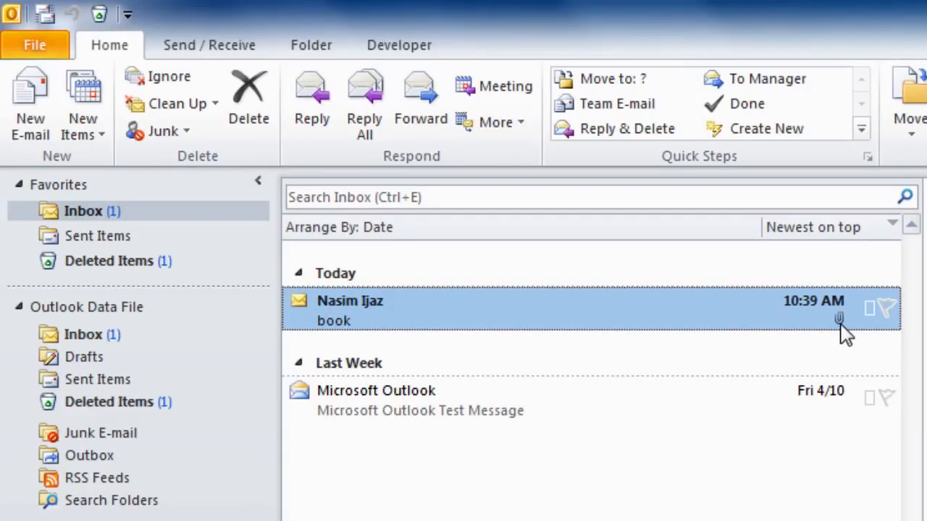
{"action": "double_click", "coordinate": [609, 316]}
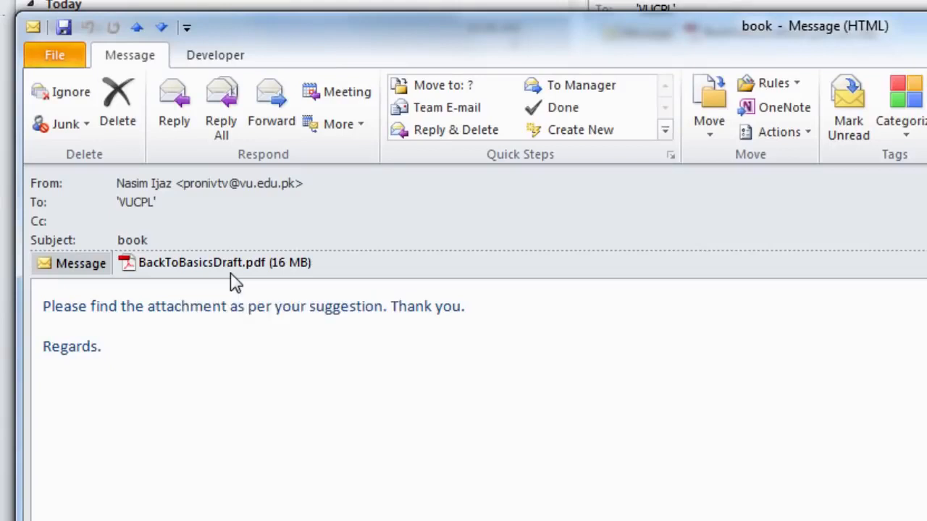
{"action": "right_click", "coordinate": [231, 275]}
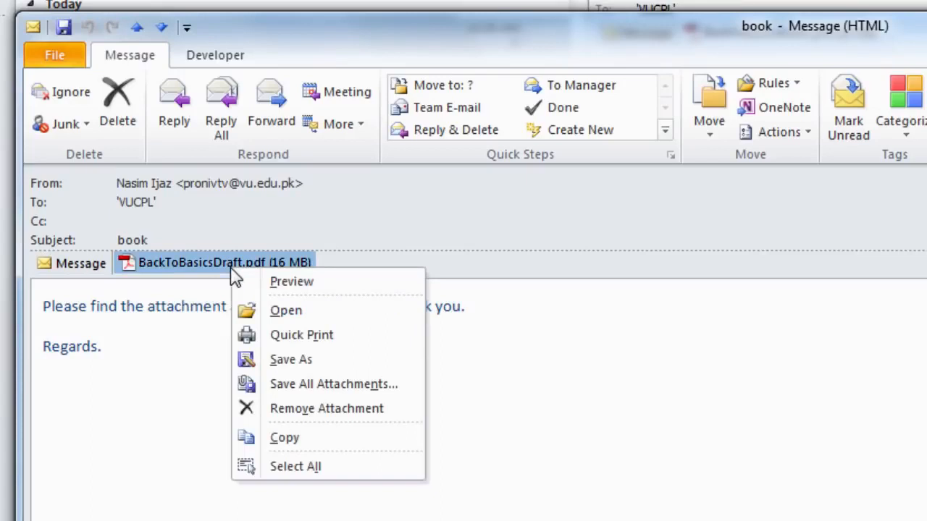
{"action": "left_click", "coordinate": [281, 314]}
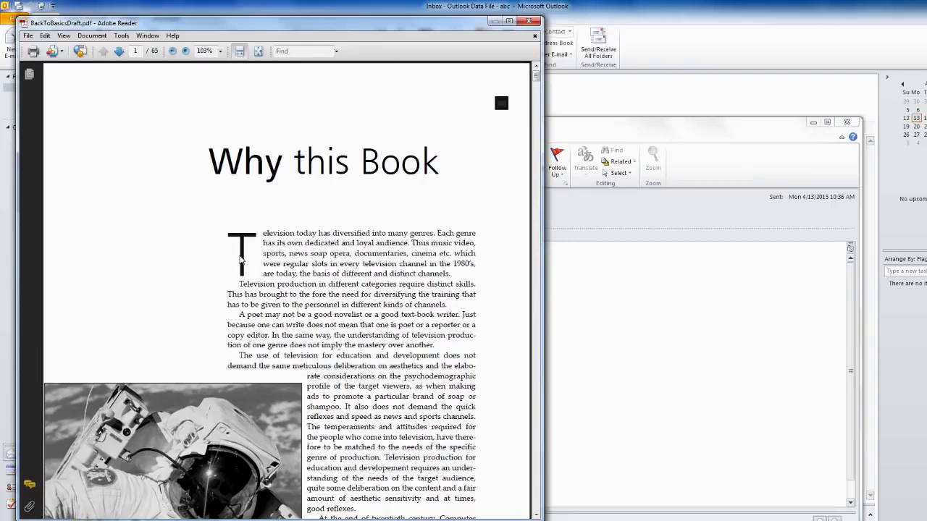
Scroll the BackToBasicsDraft.pdf draft to page 2, then close Adobe Reader
{"action": "scroll", "coordinate": [241, 259], "scroll_direction": "down", "scroll_amount": 8}
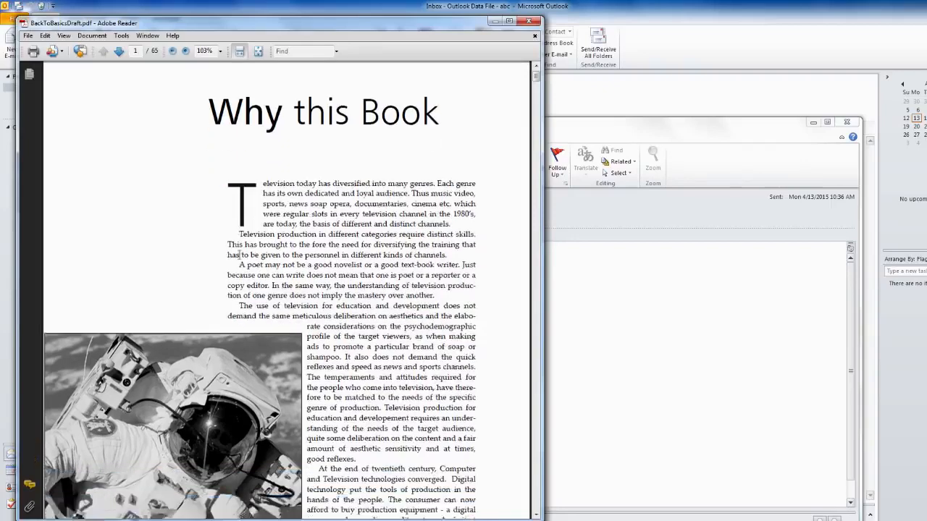
{"action": "scroll", "coordinate": [240, 259], "scroll_direction": "down", "scroll_amount": 8}
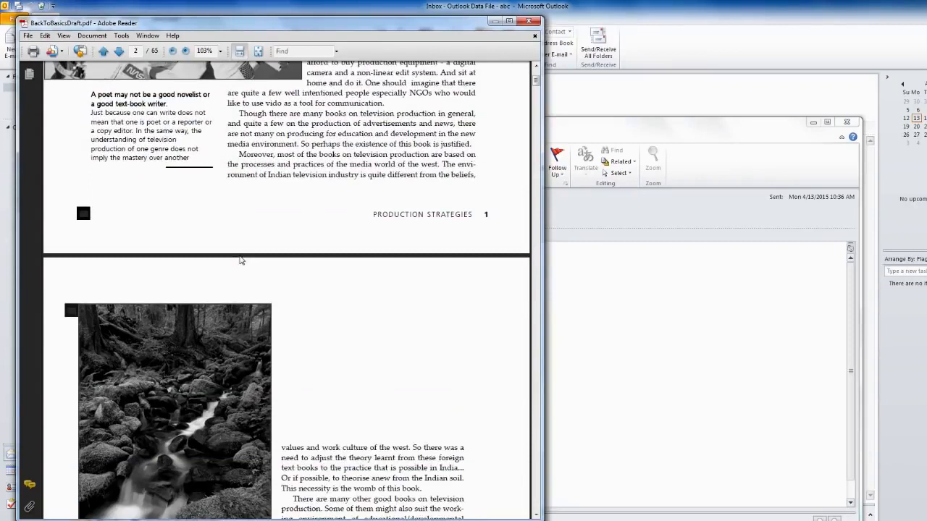
{"action": "left_click", "coordinate": [529, 23]}
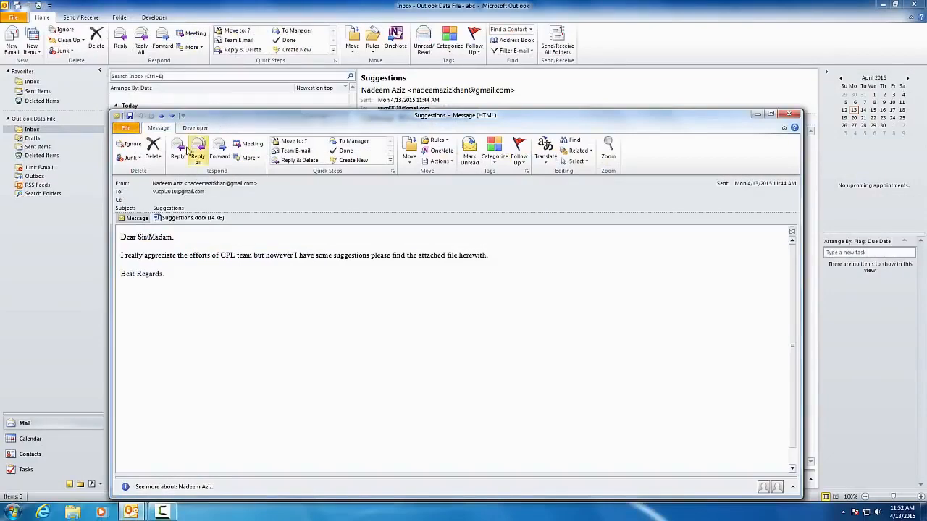
Save the Suggestions.docx attachment as 'viewer suggestions' in the CPL folder, then close the message
{"action": "right_click", "coordinate": [189, 222]}
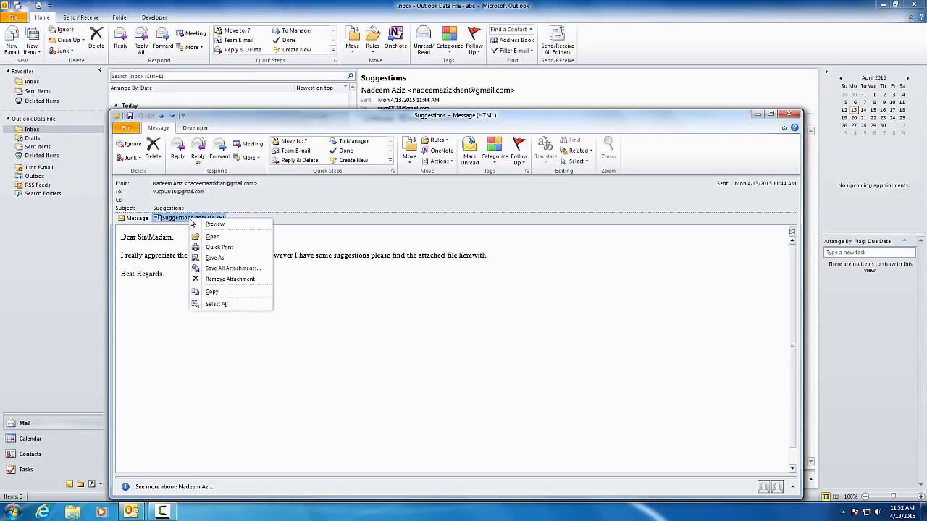
{"action": "left_click", "coordinate": [215, 257]}
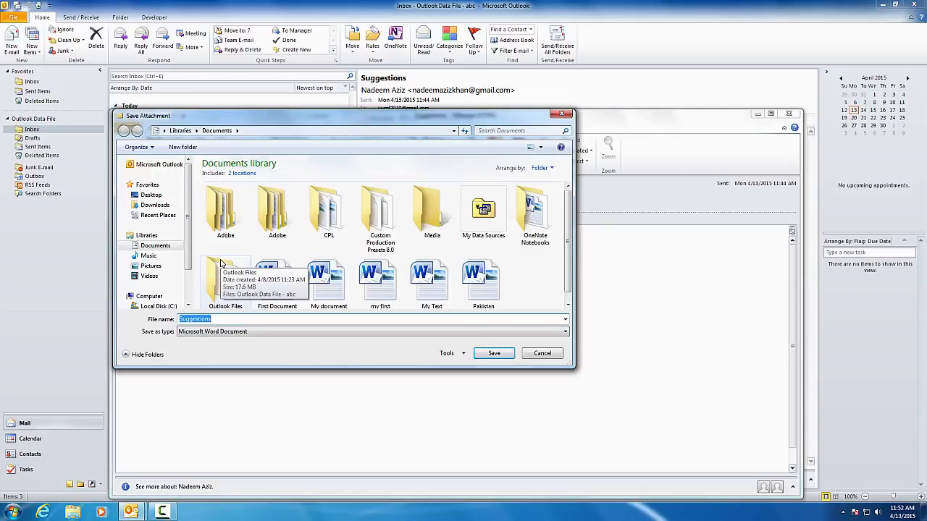
{"action": "left_click", "coordinate": [327, 217]}
{"action": "double_click", "coordinate": [327, 217]}
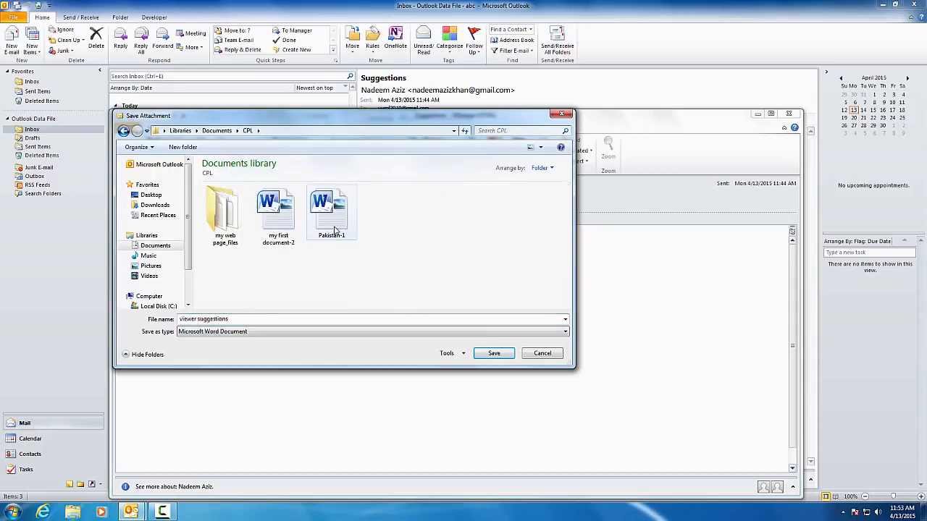
{"action": "double_click", "coordinate": [221, 320]}
{"action": "type", "text": "vi"}
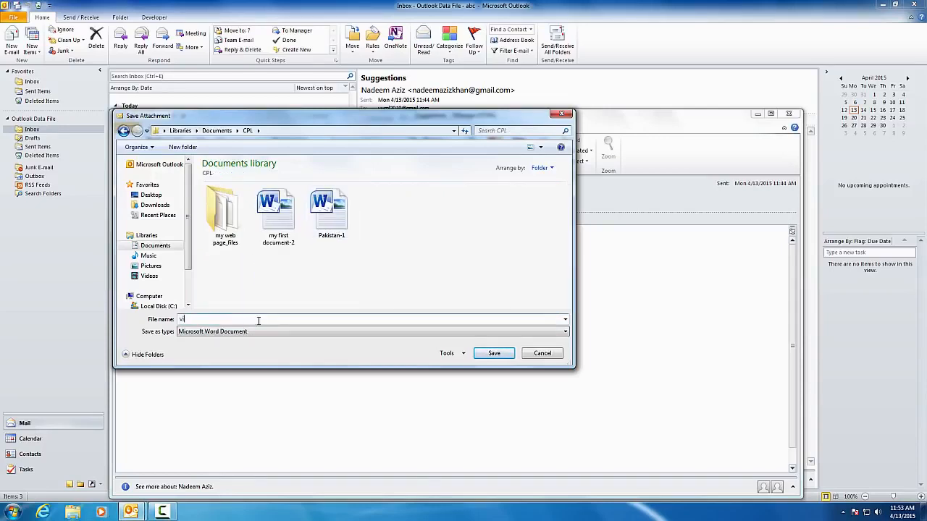
{"action": "type", "text": "ewer suggestions"}
{"action": "left_click", "coordinate": [489, 354]}
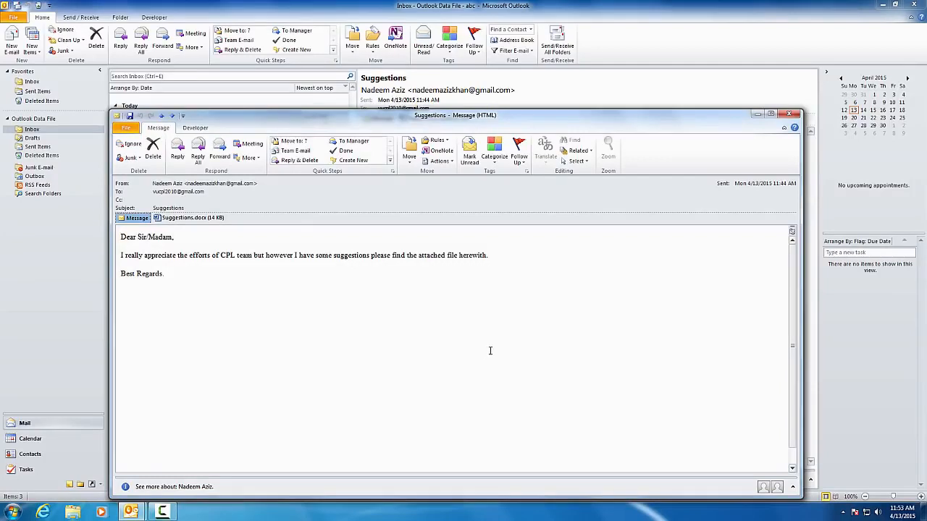
{"action": "left_click", "coordinate": [797, 114]}
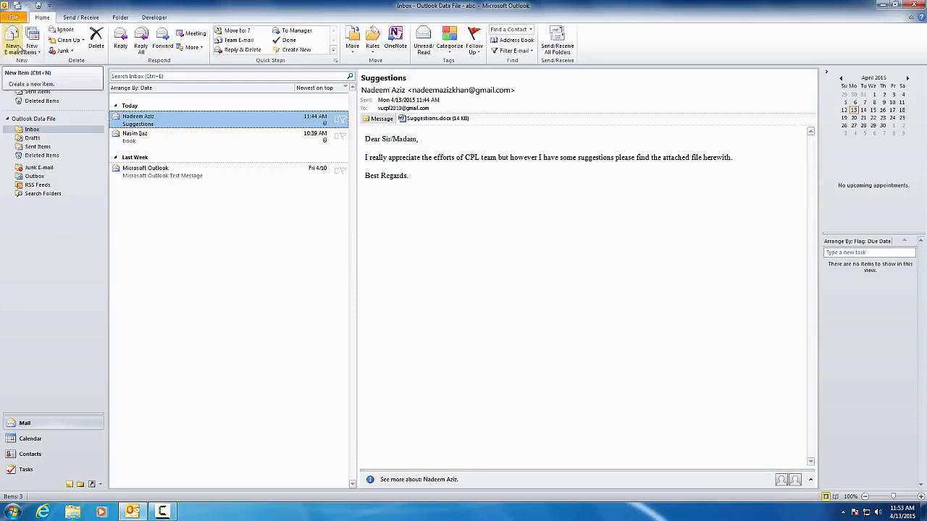
Start a new email and bring up the Attach File dialog
{"action": "left_click", "coordinate": [13, 48]}
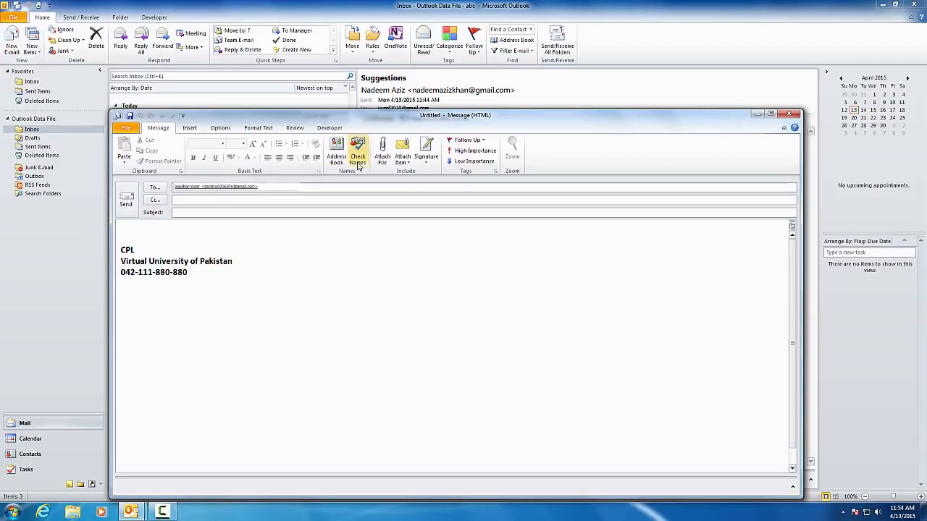
{"action": "left_click", "coordinate": [381, 163]}
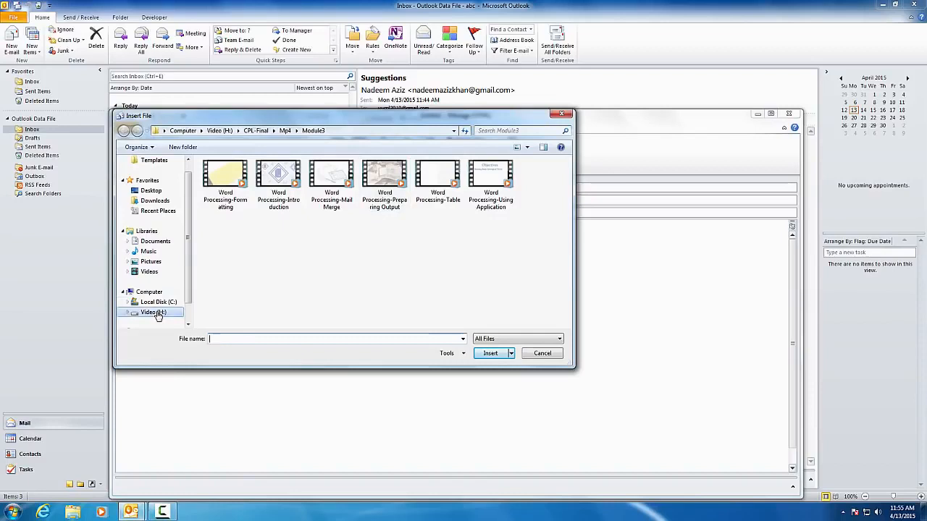
Attach the Pakistan file from the Documents library to the new email
{"action": "left_click", "coordinate": [155, 242]}
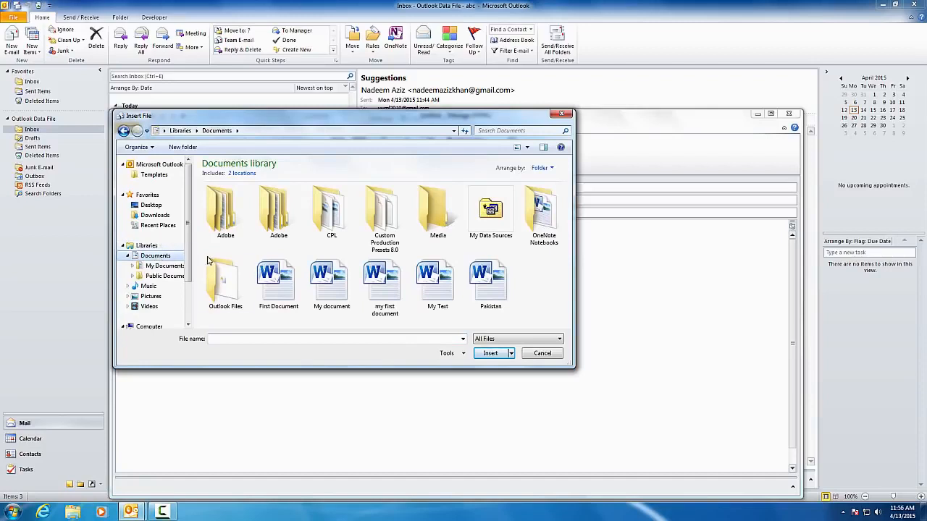
{"action": "left_click", "coordinate": [494, 300]}
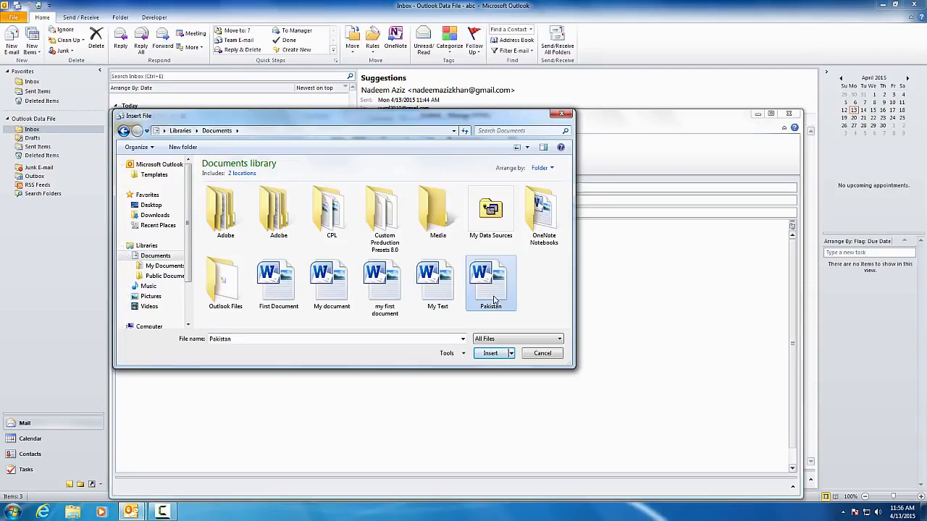
{"action": "left_click", "coordinate": [491, 353]}
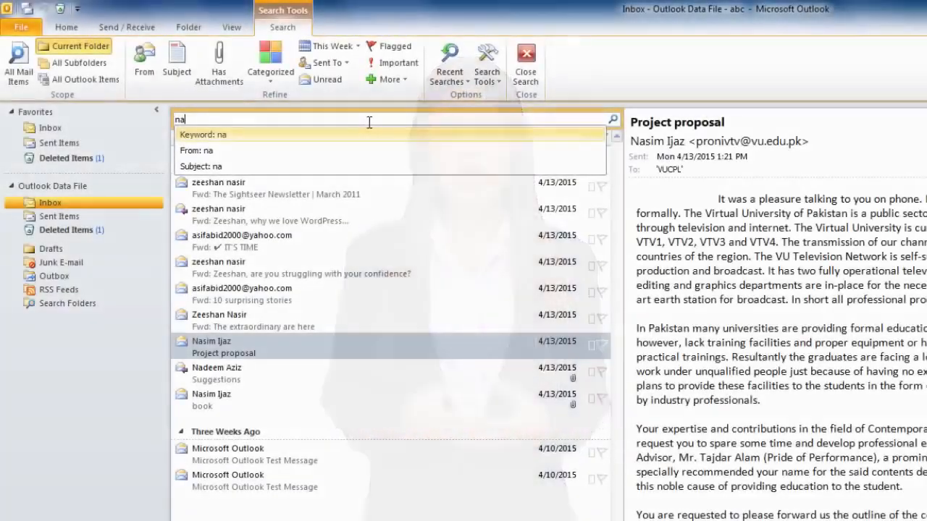
Search the inbox by the sender's first name, first a partial entry, then the full name
{"action": "type", "text": "s"}
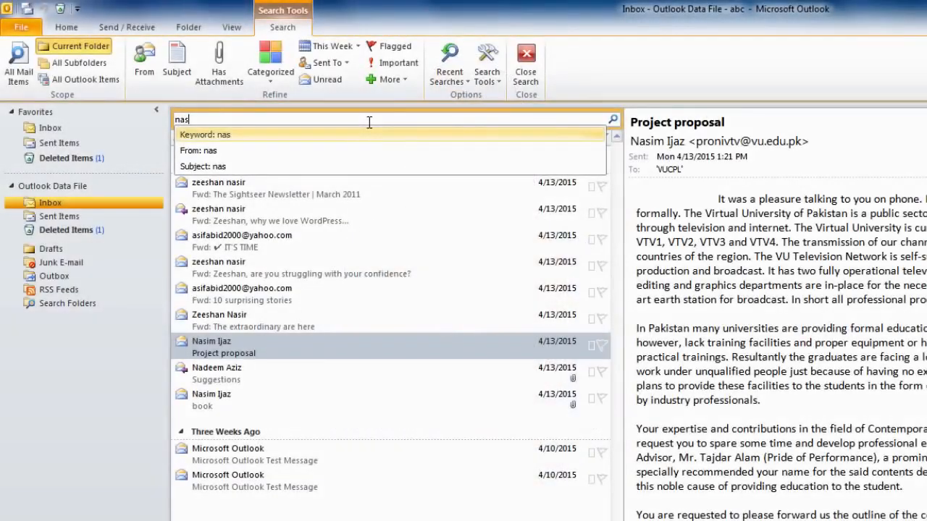
{"action": "type", "text": "im"}
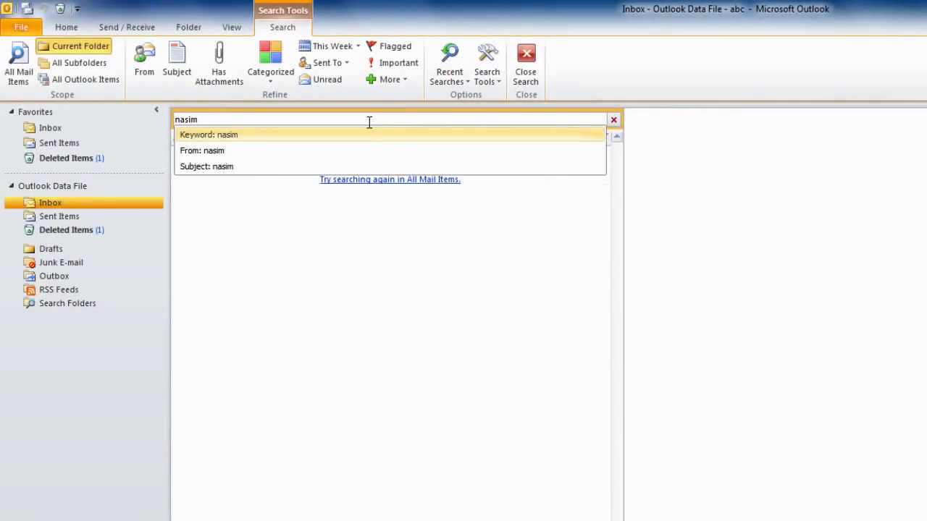
{"action": "key", "text": "Return"}
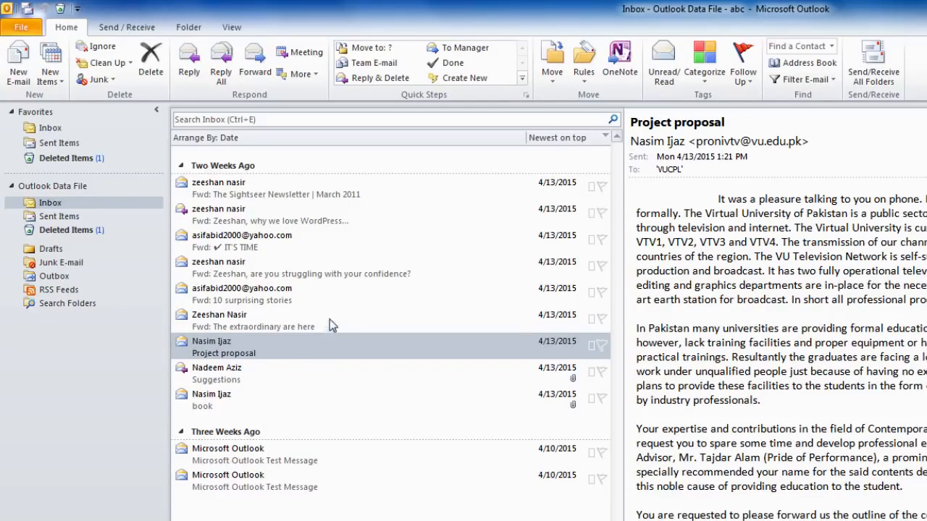
{"action": "left_click", "coordinate": [369, 121]}
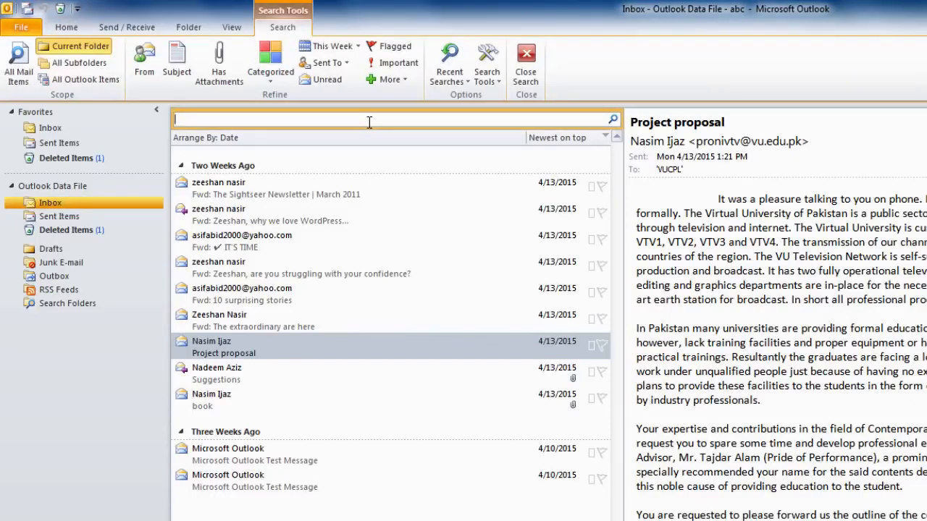
{"action": "type", "text": "nasim"}
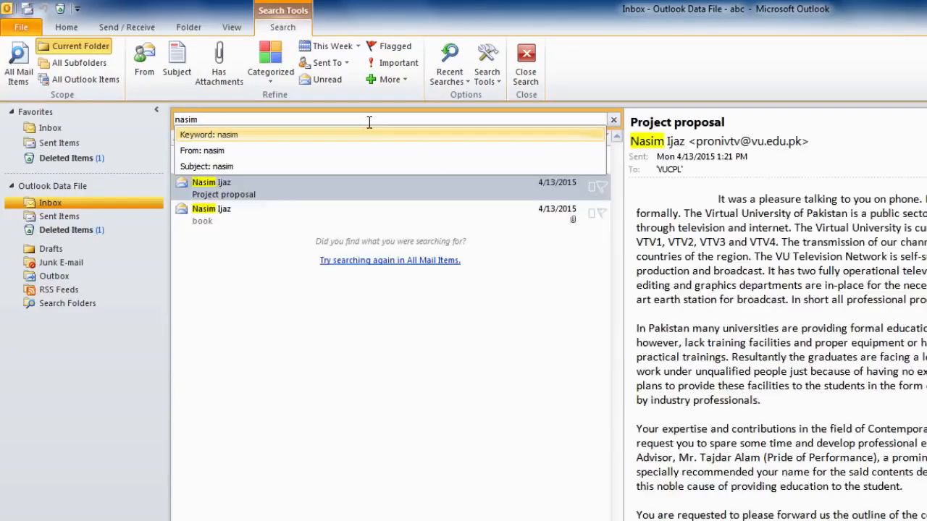
{"action": "key", "text": "Return"}
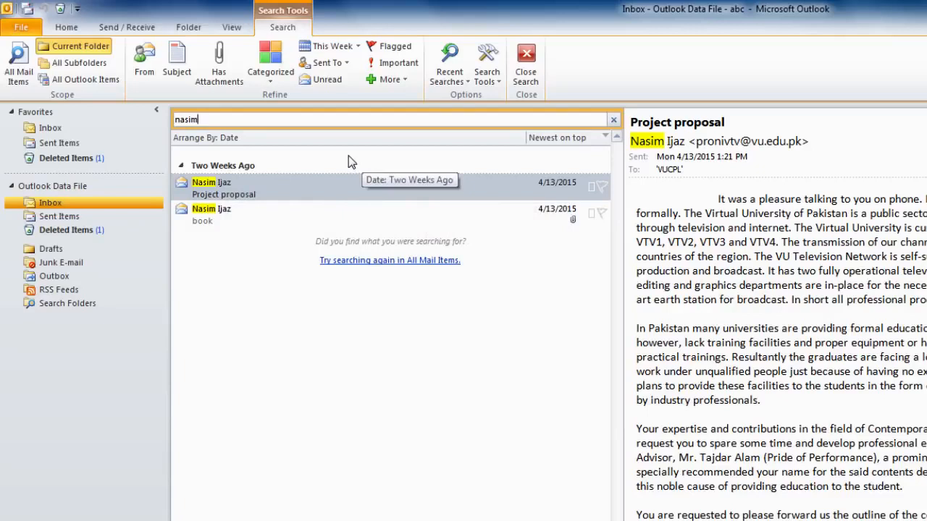
View the arrange options, replace the search text with 'effective', then close Outlook
{"action": "right_click", "coordinate": [328, 139]}
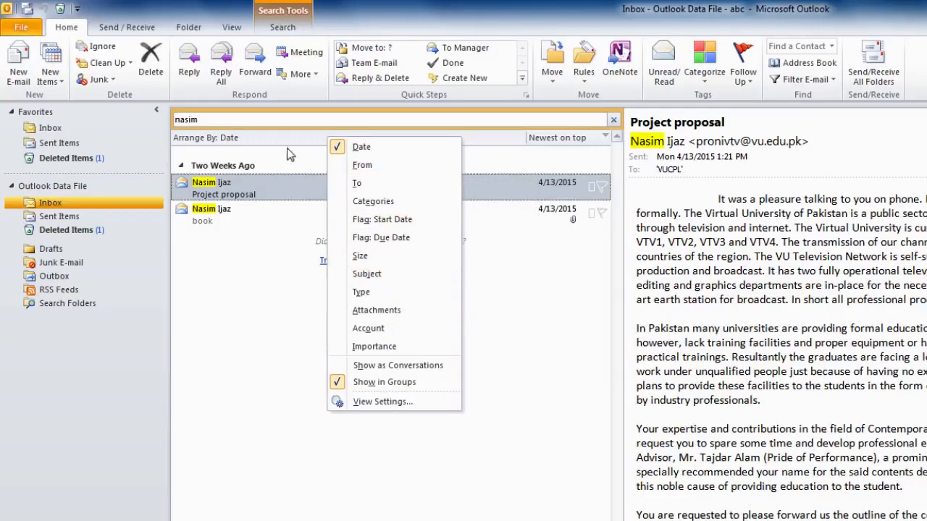
{"action": "left_click", "coordinate": [262, 119]}
{"action": "key", "text": "BackSpace"}
{"action": "key", "text": "BackSpace"}
{"action": "key", "text": "BackSpace"}
{"action": "key", "text": "BackSpace"}
{"action": "key", "text": "BackSpace"}
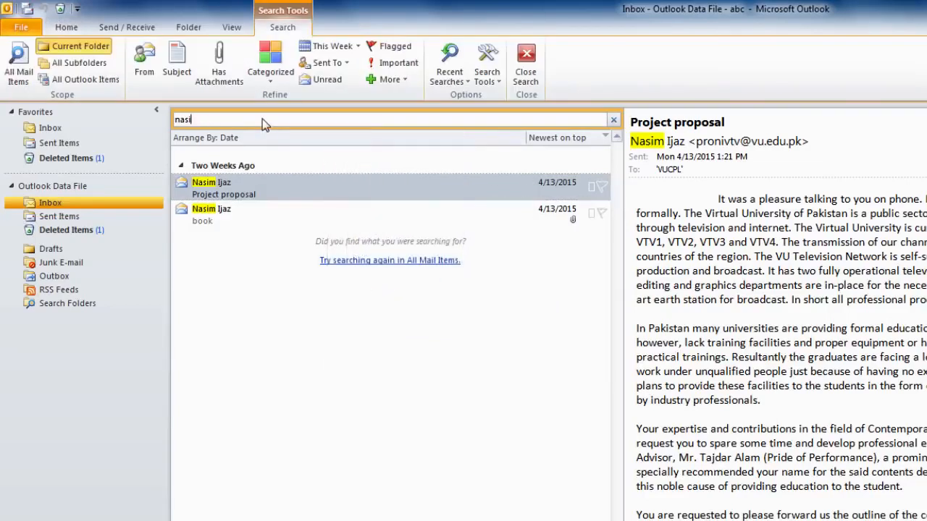
{"action": "type", "text": "effective"}
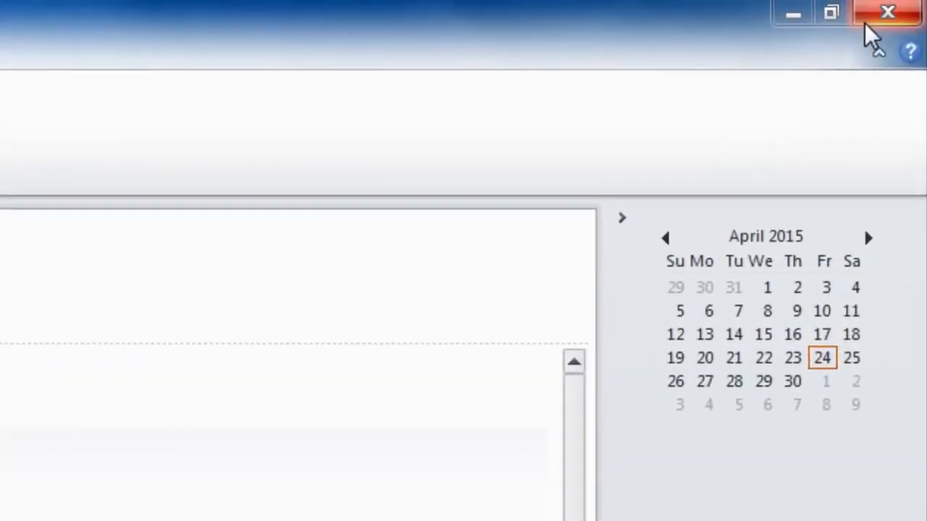
{"action": "left_click", "coordinate": [867, 22]}
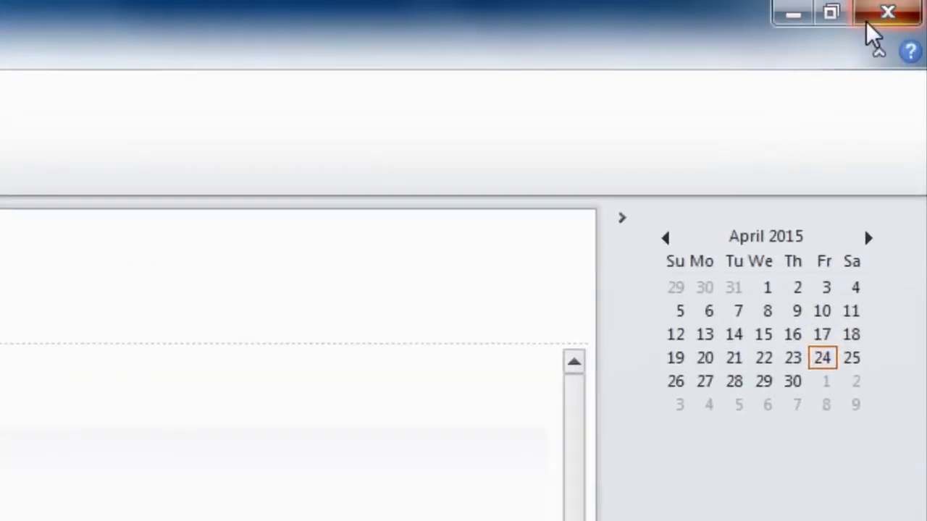